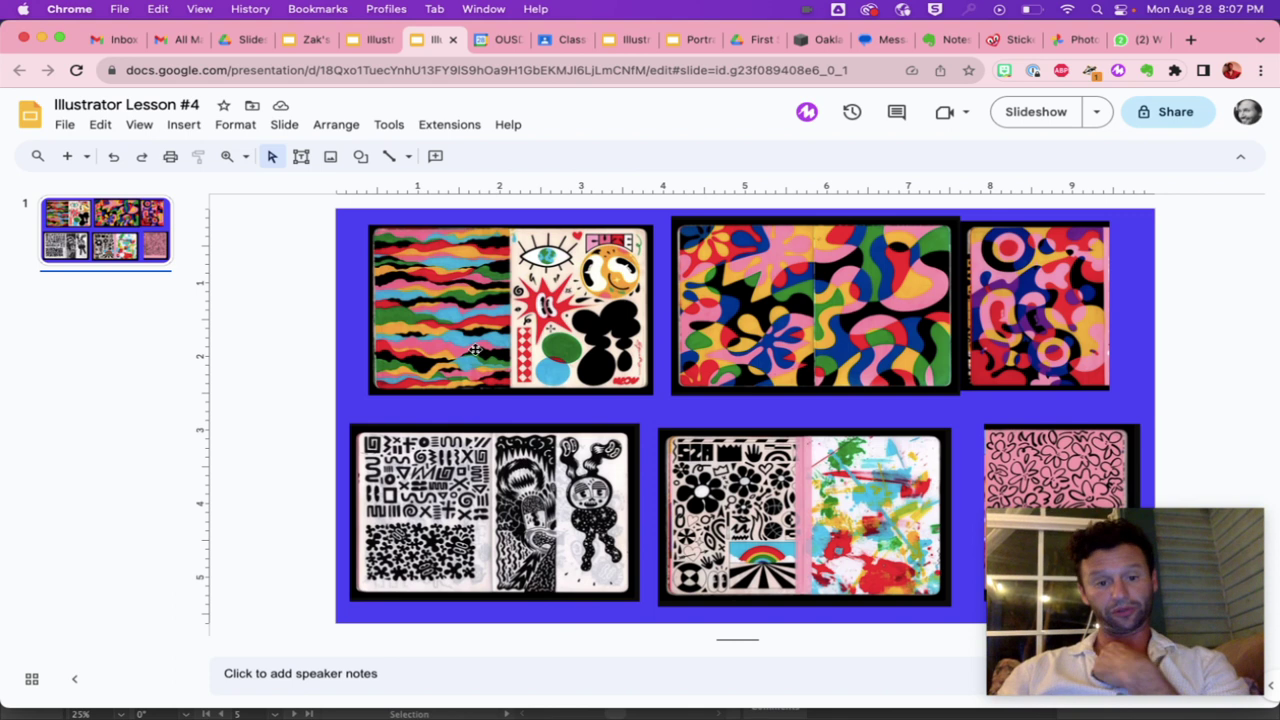
# Step: Switch from the Google Slides collage to the Hattie Stewart #2 Zak.ai document in Illustrator
pyautogui.moveTo(640, 690)
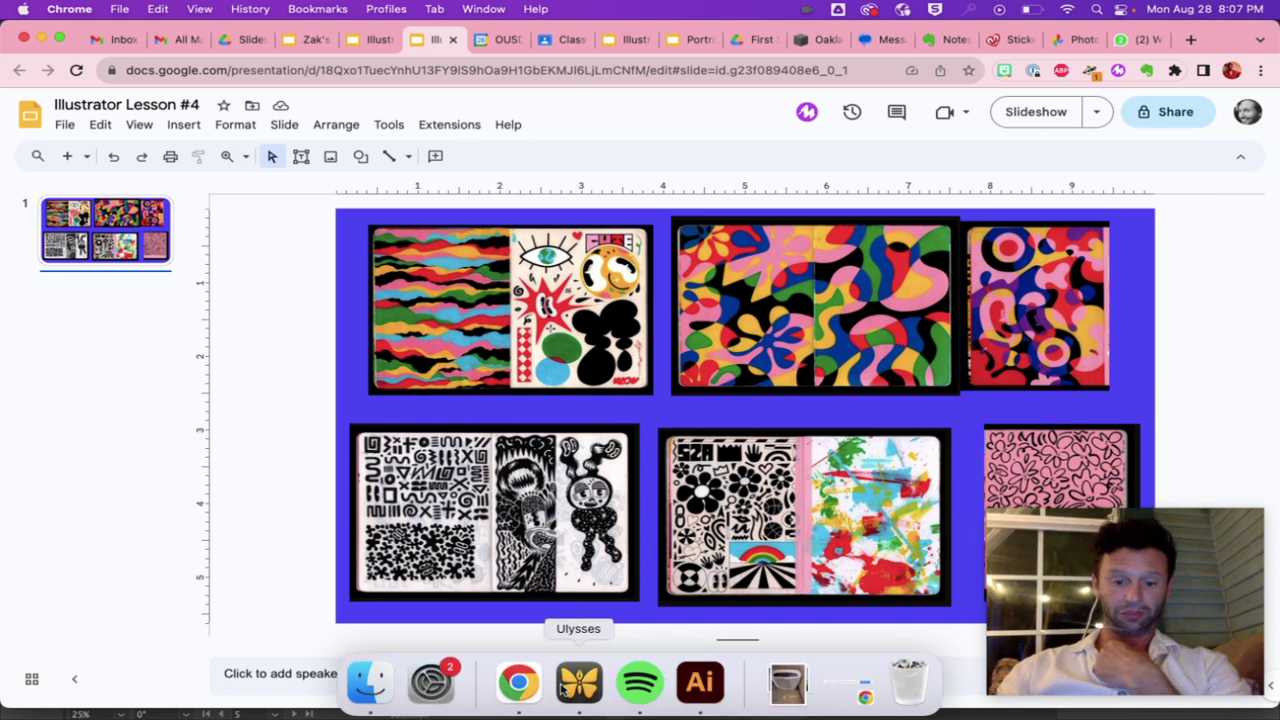
pyautogui.click(699, 683)
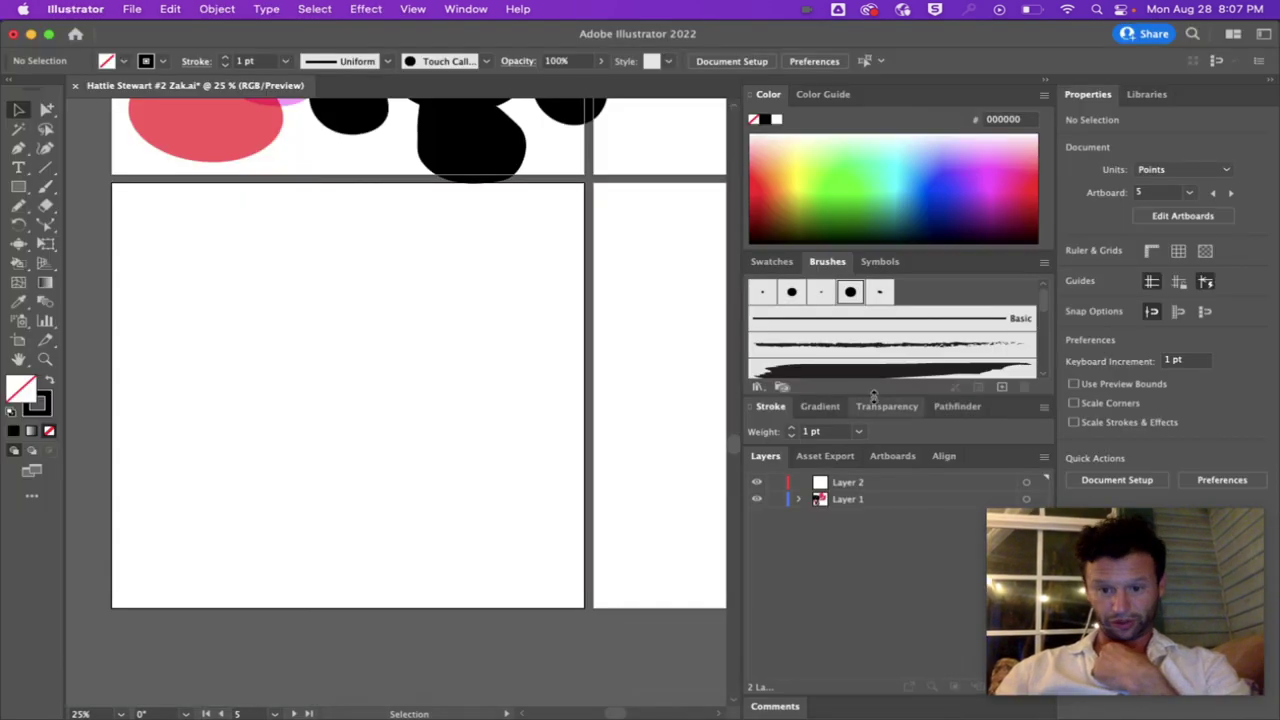
# Step: Select the Paintbrush tool and set its Fidelity toward Smooth
pyautogui.click(762, 263)
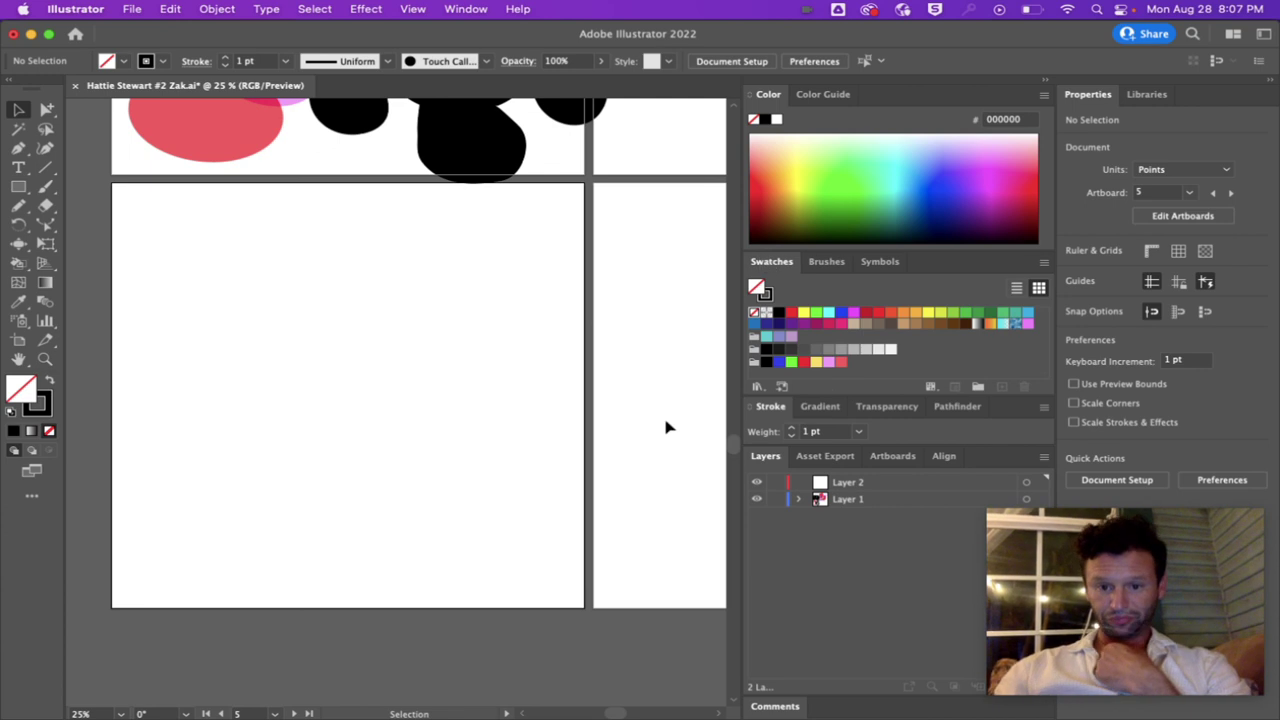
pyautogui.hscroll(-3, 668, 427)
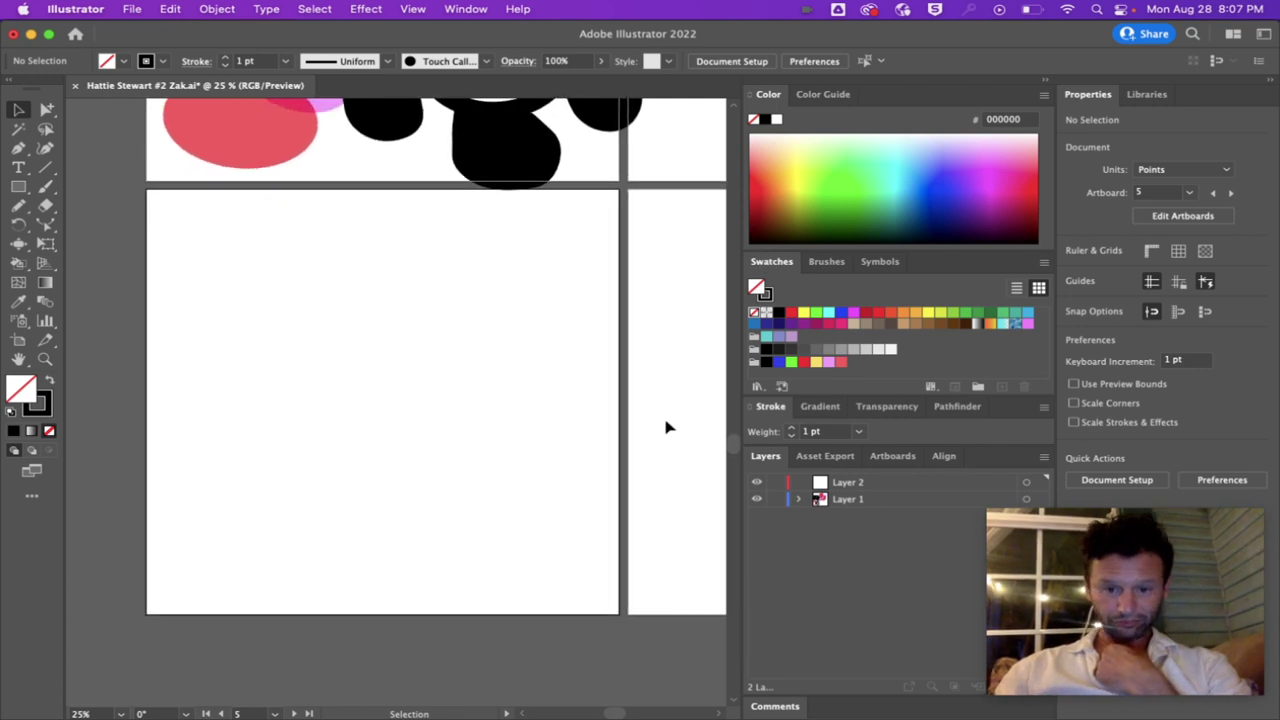
pyautogui.click(45, 186)
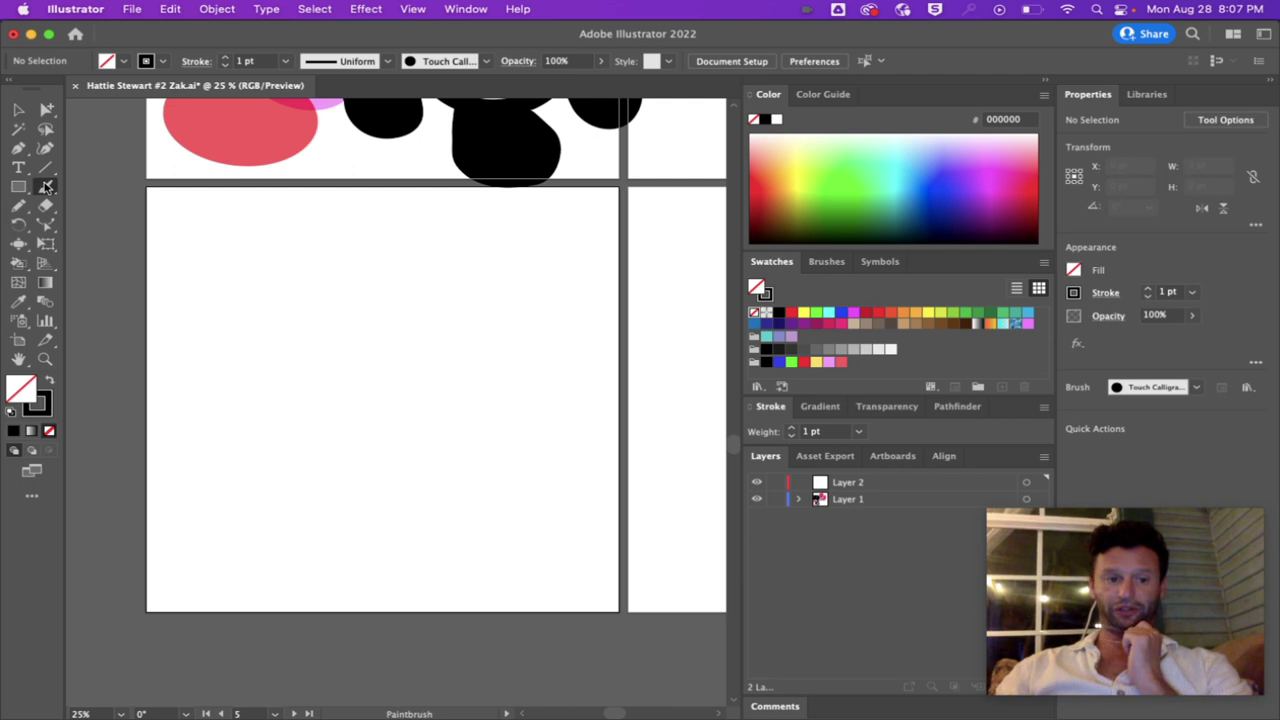
pyautogui.doubleClick(45, 186)
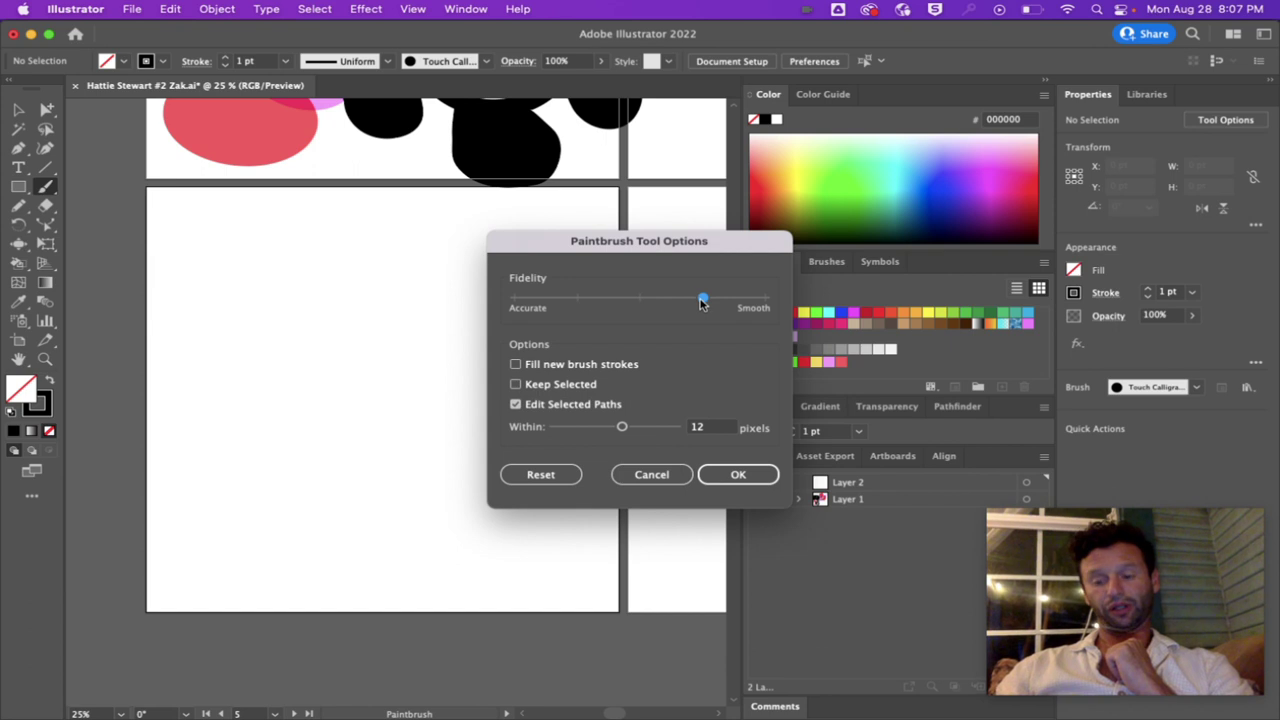
pyautogui.click(731, 477)
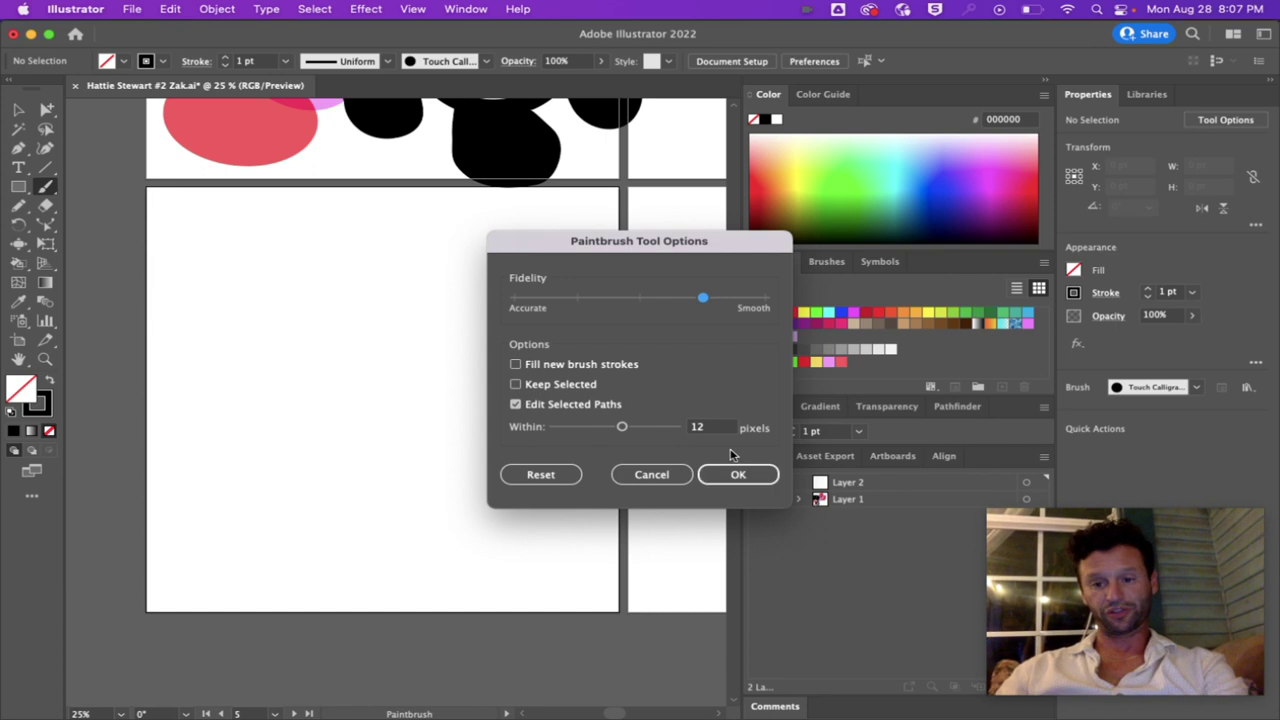
pyautogui.click(731, 476)
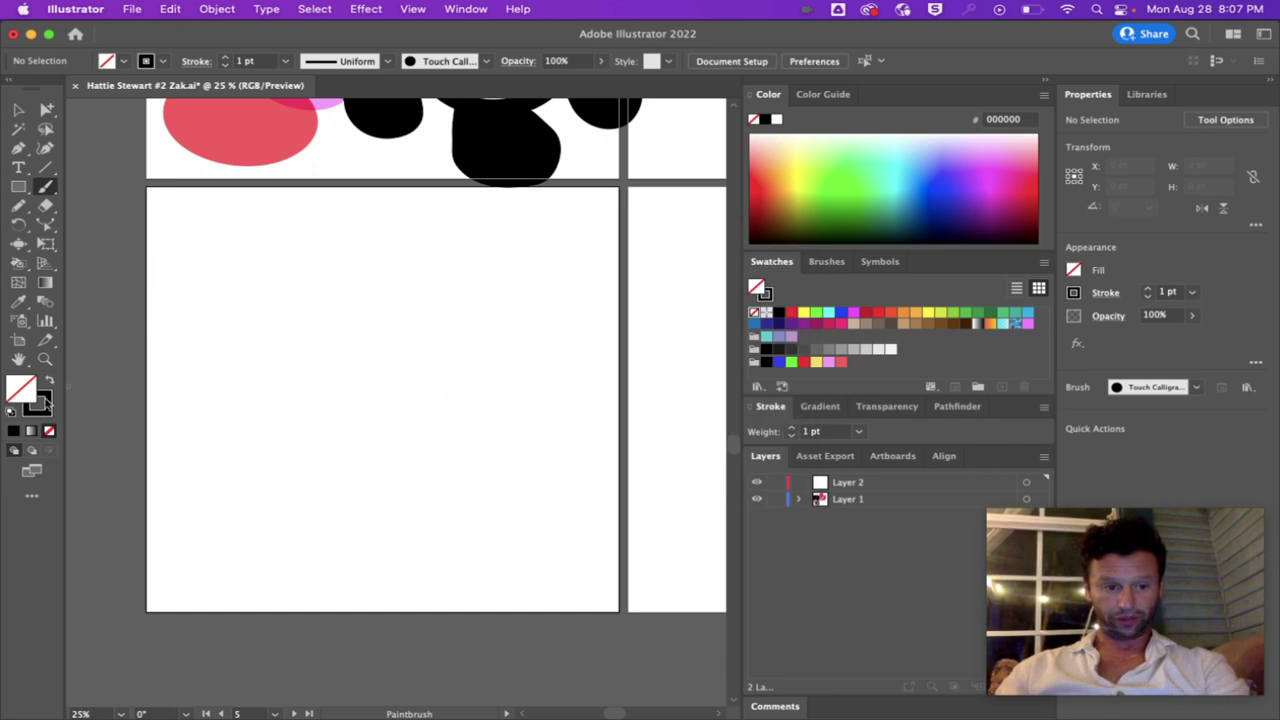
# Step: Make the black stroke active and show the Brushes panel list
pyautogui.click(44, 401)
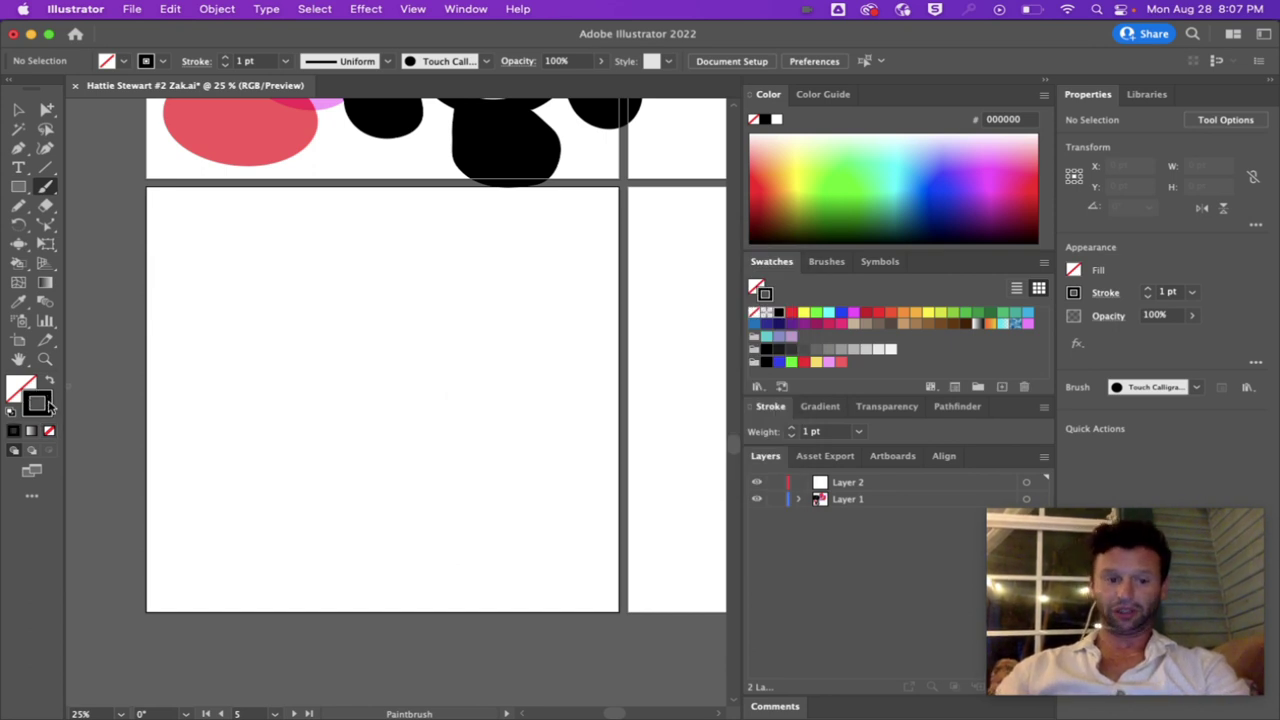
pyautogui.click(822, 261)
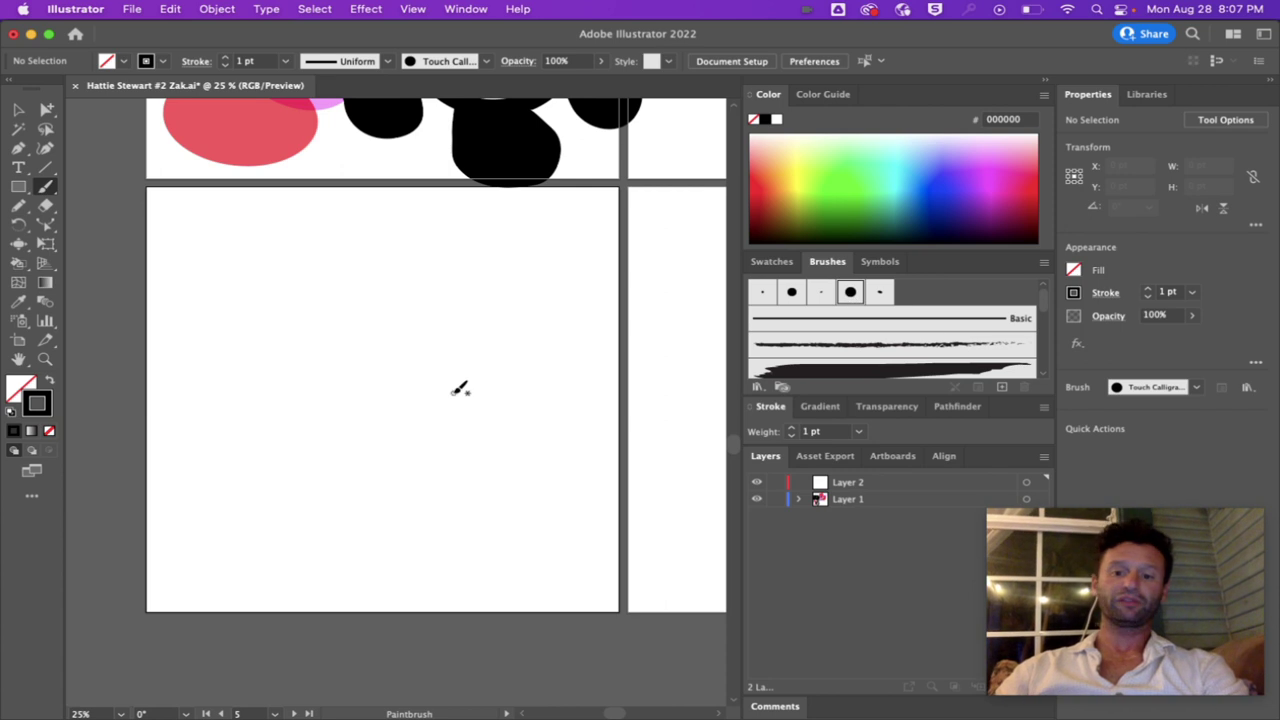
pyautogui.scroll(-2, 457, 386)
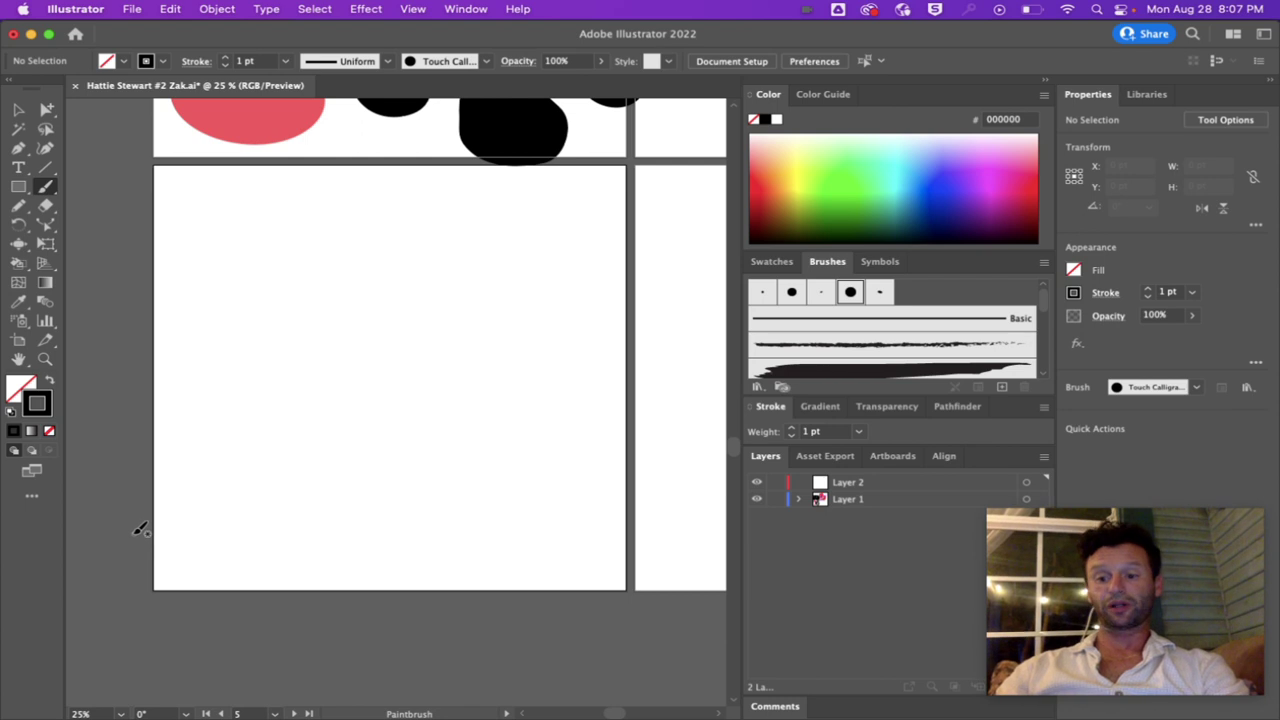
# Step: Brush four scalloped cloud strokes stacked across the artboard from bottom to top
pyautogui.moveTo(133, 532)
pyautogui.mouseDown()
pyautogui.moveTo(255, 494)
pyautogui.moveTo(270, 513)
pyautogui.moveTo(322, 496)
pyautogui.moveTo(331, 513)
pyautogui.moveTo(380, 490)
pyautogui.moveTo(401, 518)
pyautogui.moveTo(430, 505)
pyautogui.moveTo(532, 514)
pyautogui.mouseUp()
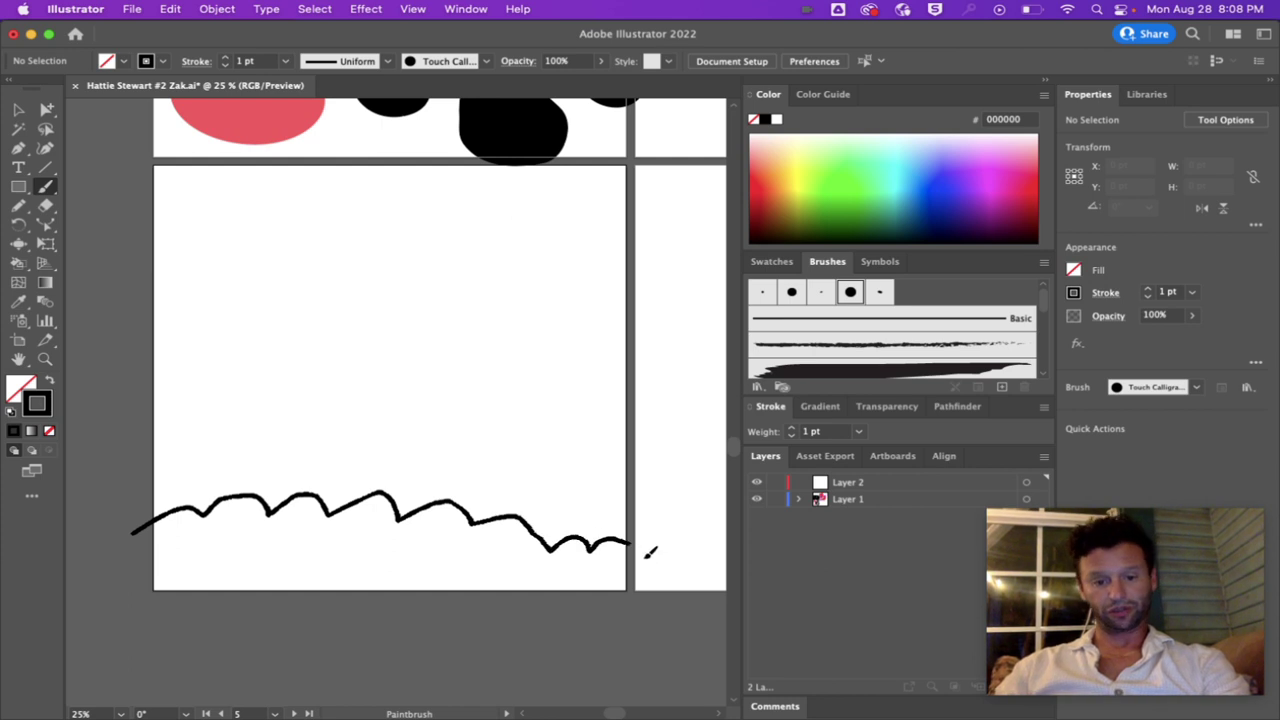
pyautogui.moveTo(647, 556); pyautogui.dragTo(646, 562)
pyautogui.moveTo(137, 438)
pyautogui.mouseDown()
pyautogui.moveTo(170, 433)
pyautogui.moveTo(211, 452)
pyautogui.moveTo(330, 417)
pyautogui.moveTo(369, 426)
pyautogui.moveTo(380, 446)
pyautogui.moveTo(406, 425)
pyautogui.moveTo(470, 445)
pyautogui.moveTo(527, 430)
pyautogui.moveTo(582, 390)
pyautogui.moveTo(597, 402)
pyautogui.moveTo(652, 402)
pyautogui.mouseUp()
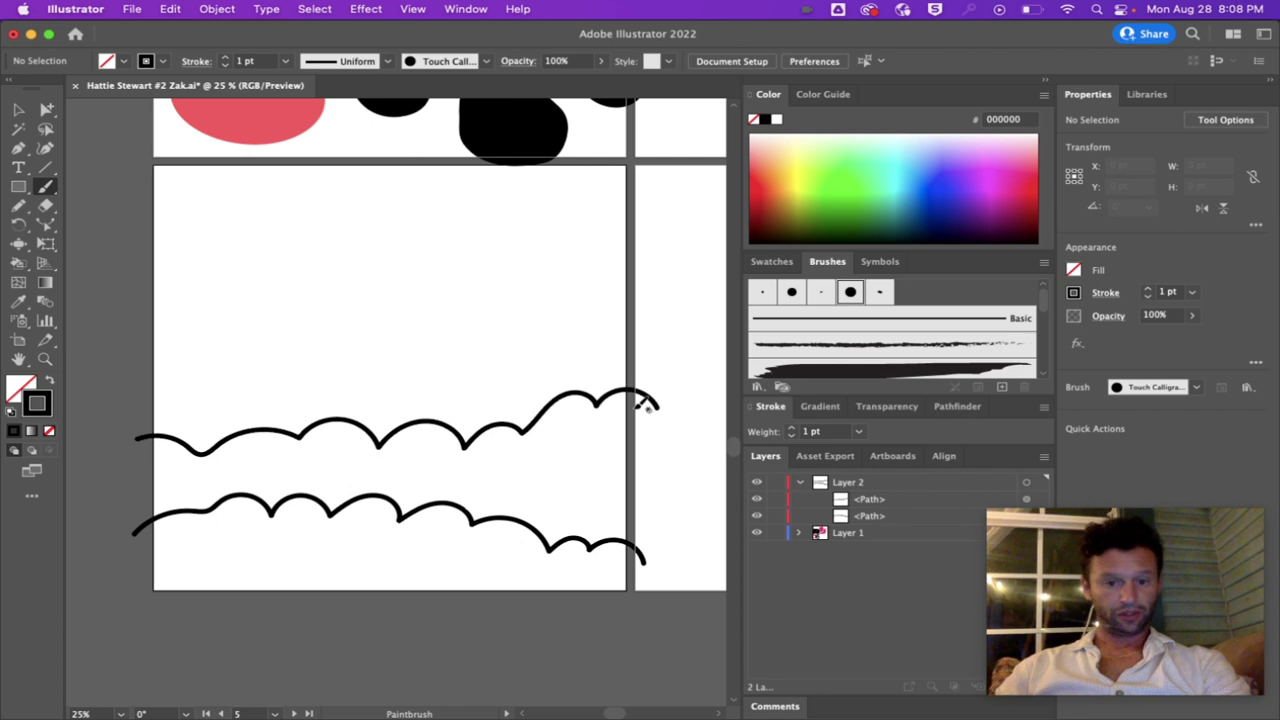
pyautogui.moveTo(132, 327)
pyautogui.mouseDown()
pyautogui.moveTo(183, 333)
pyautogui.moveTo(201, 353)
pyautogui.moveTo(249, 364)
pyautogui.moveTo(254, 384)
pyautogui.moveTo(312, 376)
pyautogui.moveTo(332, 392)
pyautogui.moveTo(373, 362)
pyautogui.moveTo(442, 377)
pyautogui.moveTo(512, 356)
pyautogui.moveTo(526, 333)
pyautogui.moveTo(556, 345)
pyautogui.moveTo(589, 310)
pyautogui.moveTo(645, 329)
pyautogui.mouseUp()
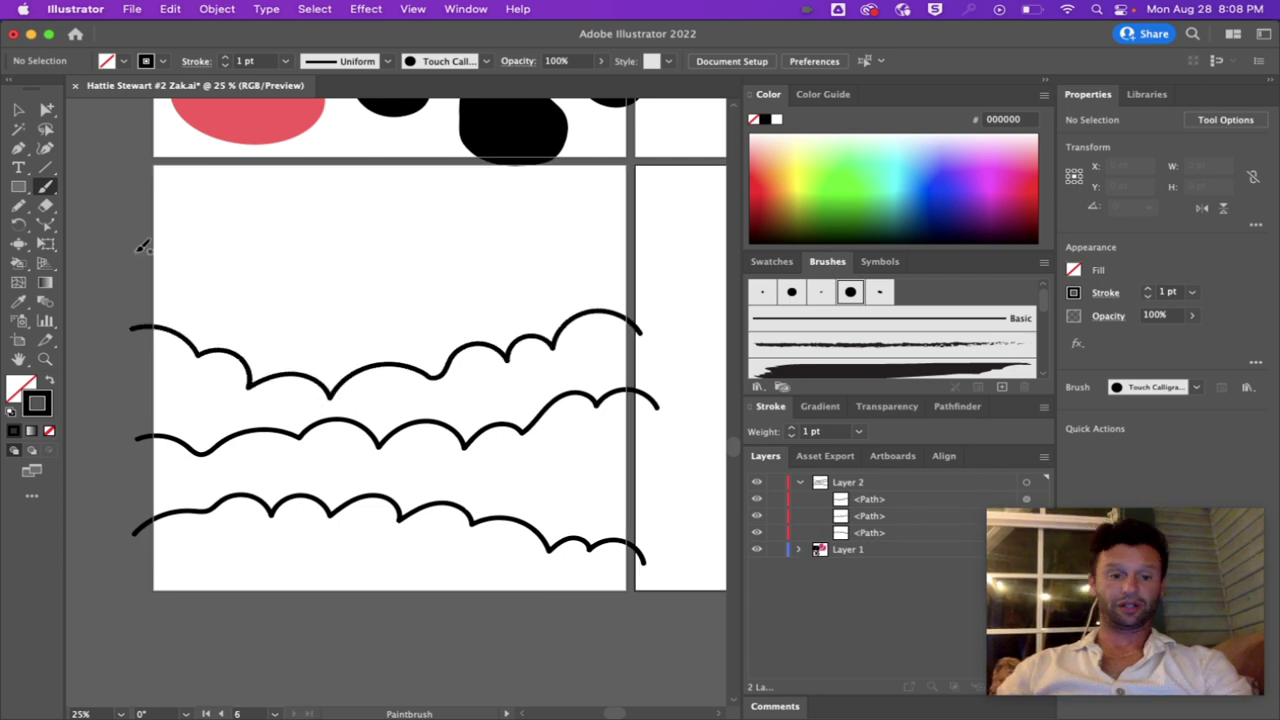
pyautogui.moveTo(134, 249)
pyautogui.mouseDown()
pyautogui.moveTo(199, 255)
pyautogui.moveTo(207, 268)
pyautogui.moveTo(222, 256)
pyautogui.moveTo(289, 262)
pyautogui.moveTo(300, 290)
pyautogui.moveTo(350, 279)
pyautogui.moveTo(372, 309)
pyautogui.moveTo(450, 334)
pyautogui.mouseUp()
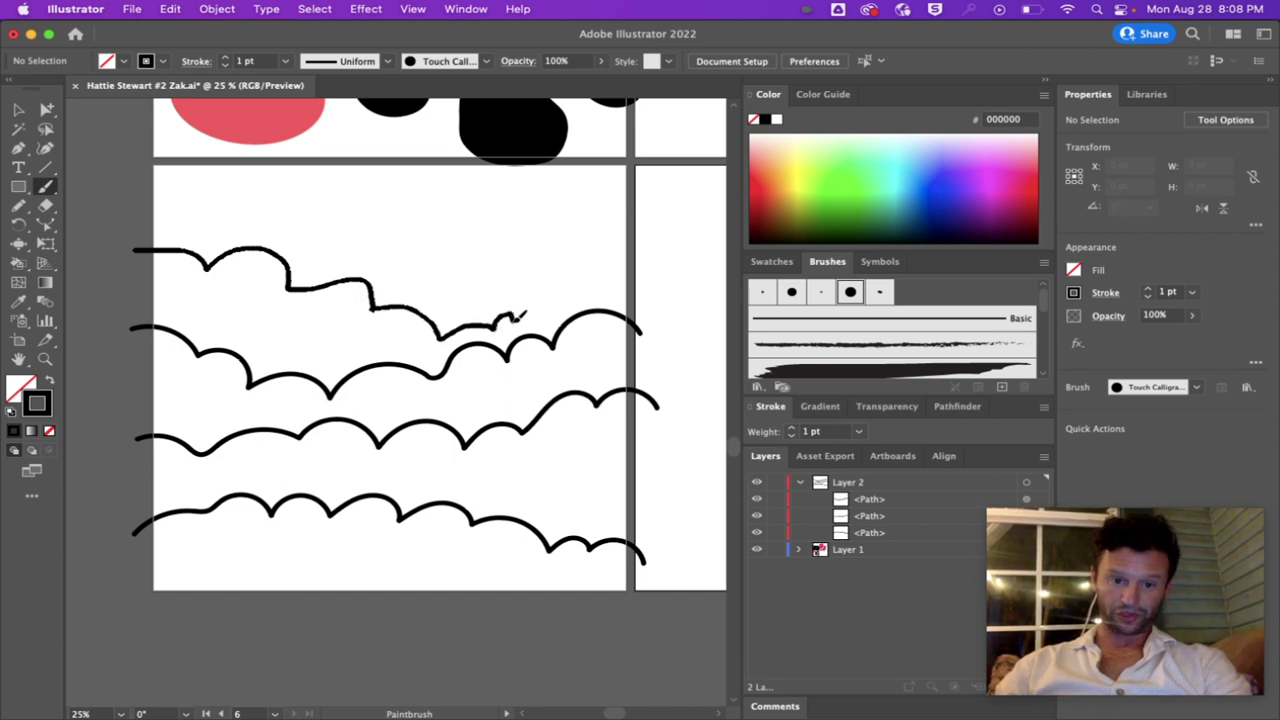
pyautogui.moveTo(525, 313); pyautogui.dragTo(535, 315)
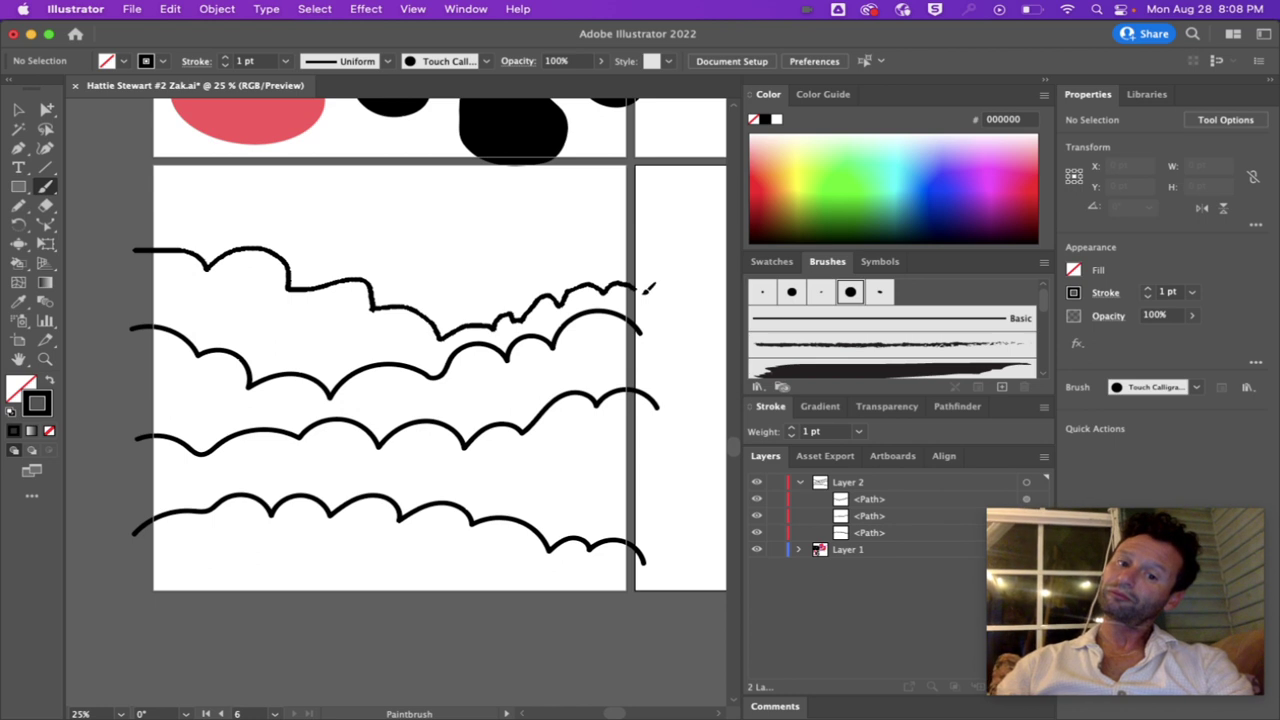
pyautogui.moveTo(648, 288); pyautogui.dragTo(646, 289)
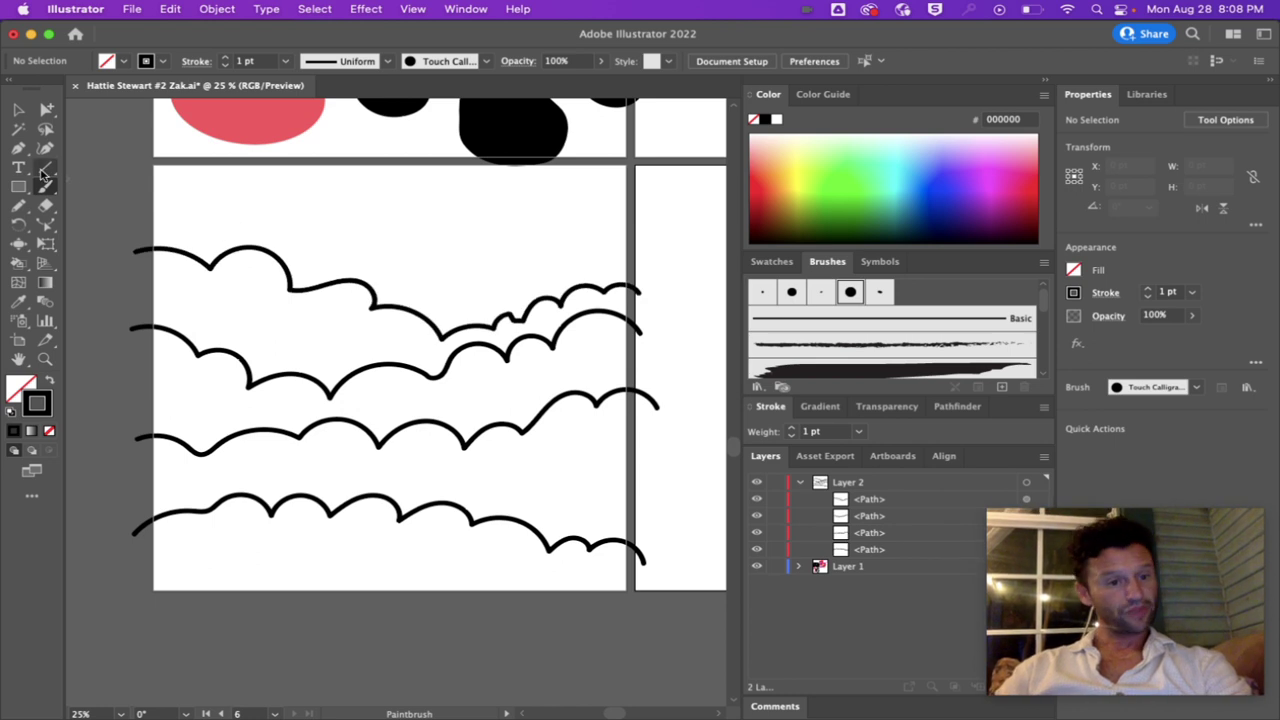
pyautogui.click(46, 108)
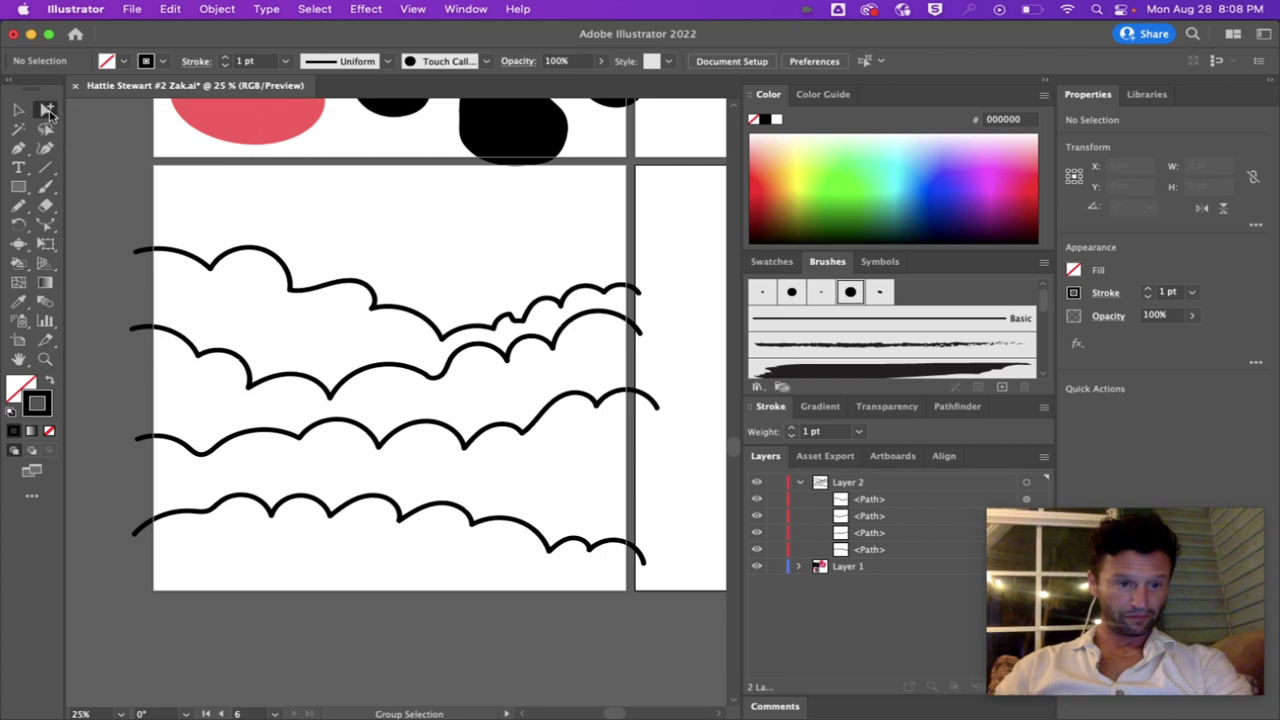
# Step: Nudge anchor points on the top cloud line with Direct Selection to reshape its right-hand scallop
pyautogui.moveTo(46, 108); pyautogui.dragTo(110, 110)
pyautogui.click(514, 320)
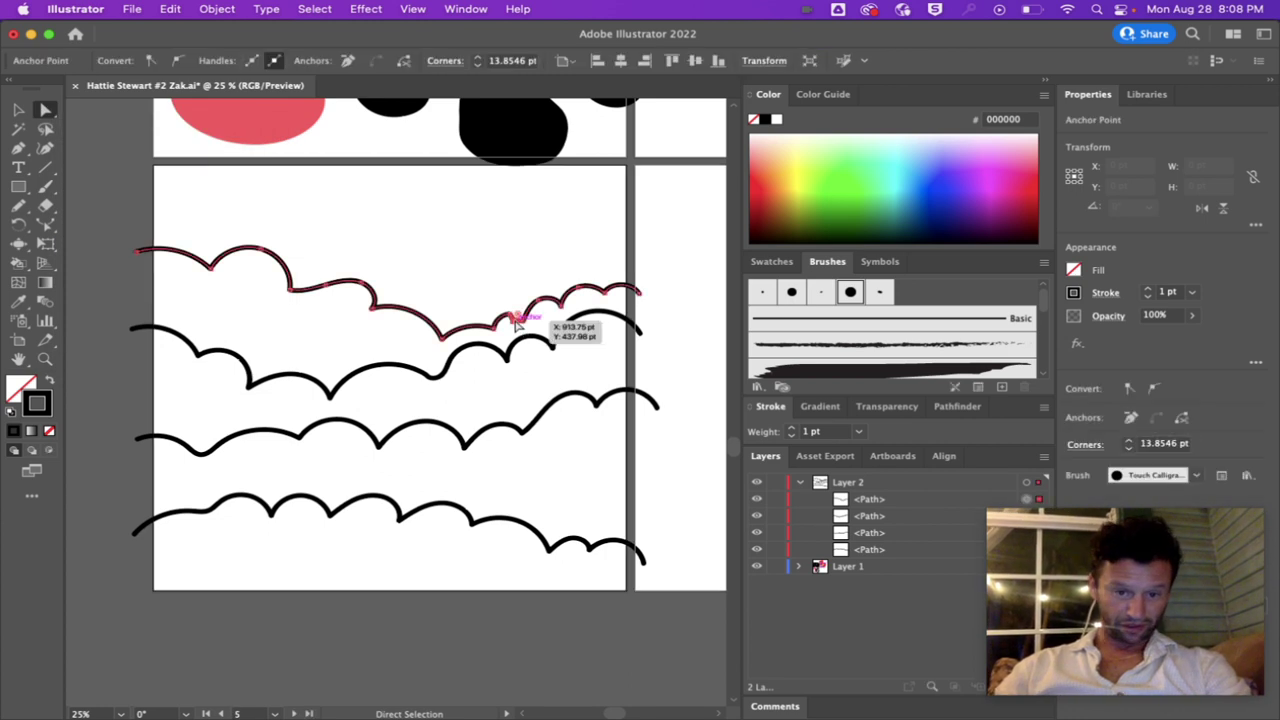
pyautogui.moveTo(514, 320); pyautogui.dragTo(513, 317)
pyautogui.click(514, 290)
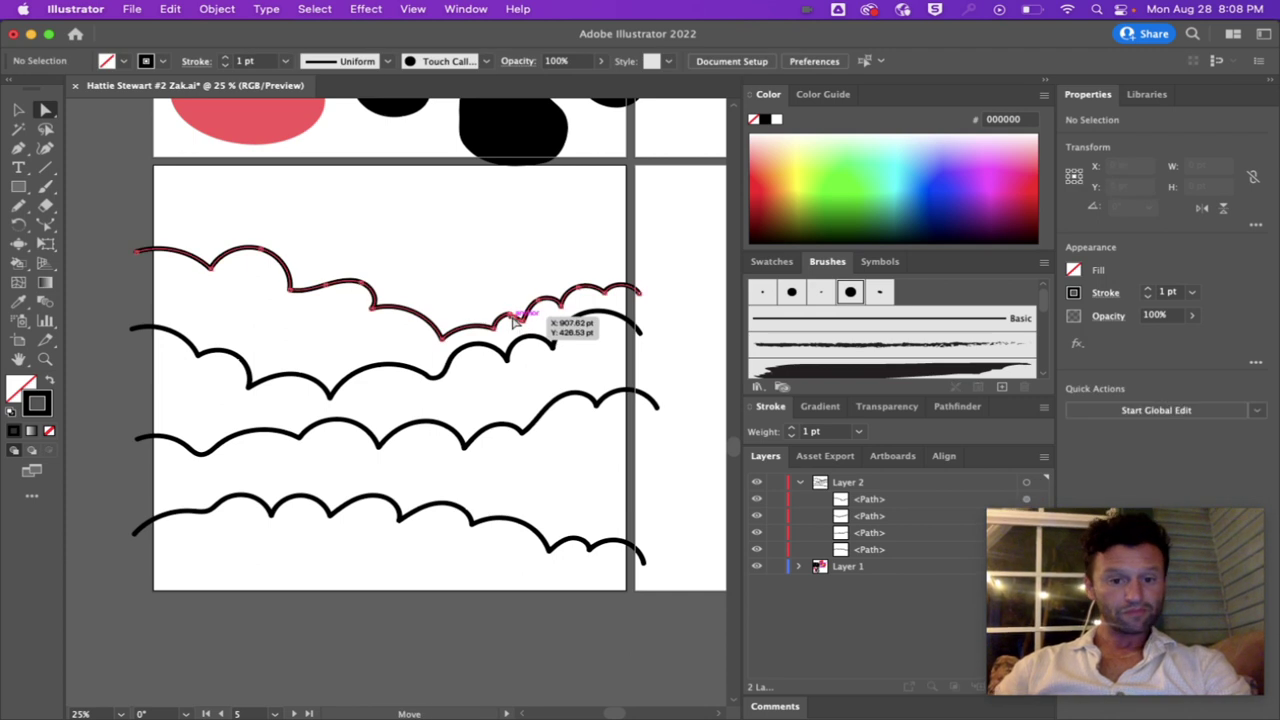
pyautogui.moveTo(514, 322); pyautogui.dragTo(509, 309)
pyautogui.click(503, 303)
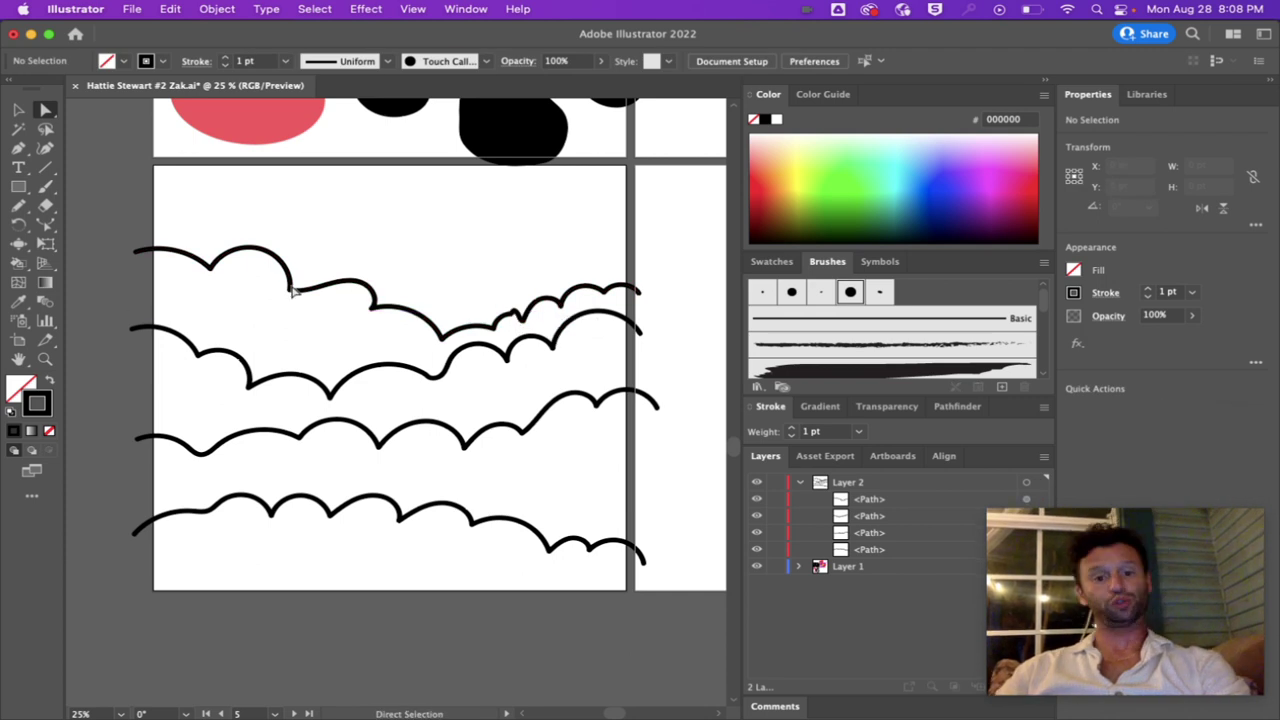
pyautogui.scroll(-1, 209, 290)
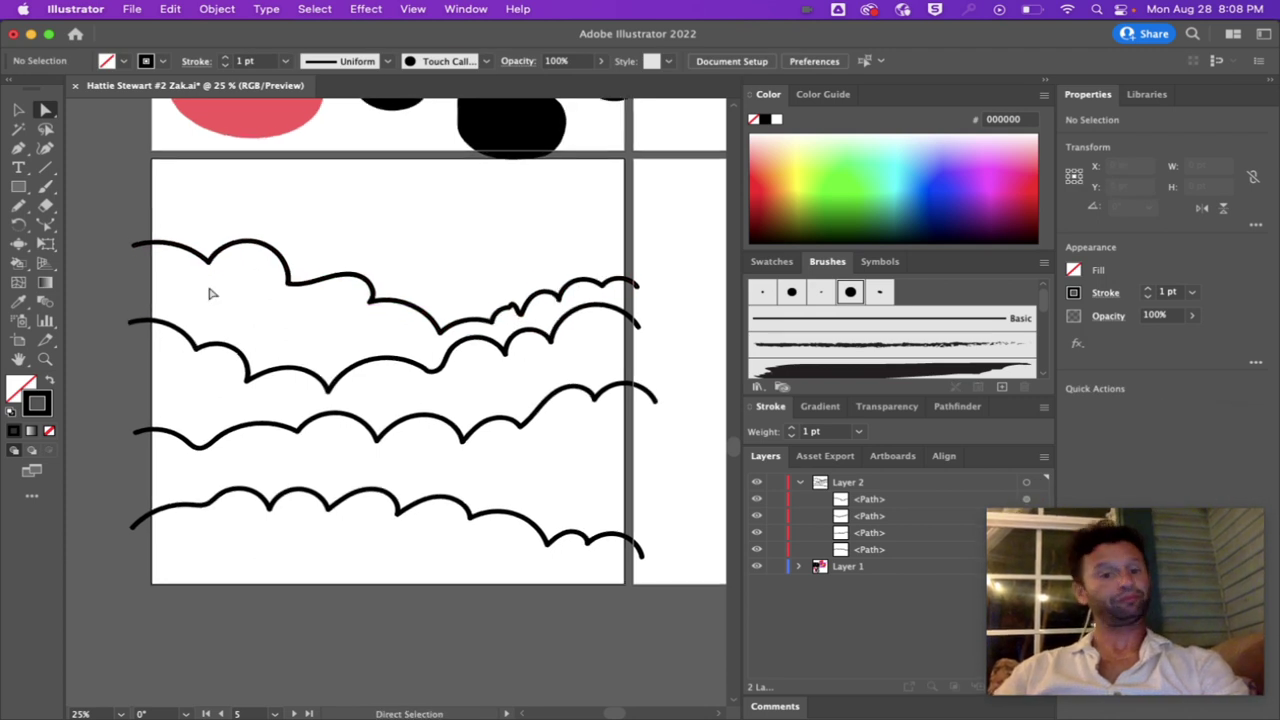
# Step: Brush a fifth cloud stroke across the top of the artboard
pyautogui.click(47, 188)
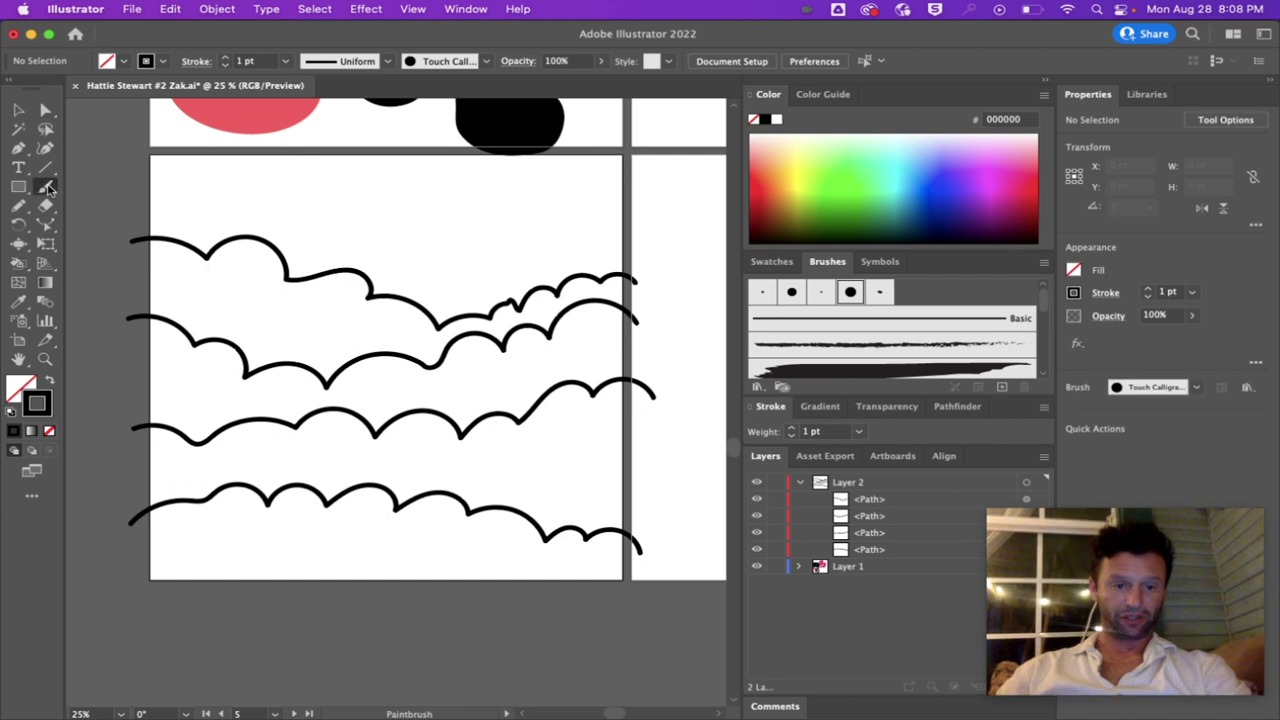
pyautogui.moveTo(132, 197)
pyautogui.mouseDown()
pyautogui.moveTo(296, 186)
pyautogui.moveTo(311, 203)
pyautogui.moveTo(386, 202)
pyautogui.moveTo(399, 226)
pyautogui.moveTo(449, 226)
pyautogui.moveTo(454, 241)
pyautogui.moveTo(505, 217)
pyautogui.moveTo(522, 244)
pyautogui.moveTo(547, 216)
pyautogui.moveTo(640, 225)
pyautogui.mouseUp()
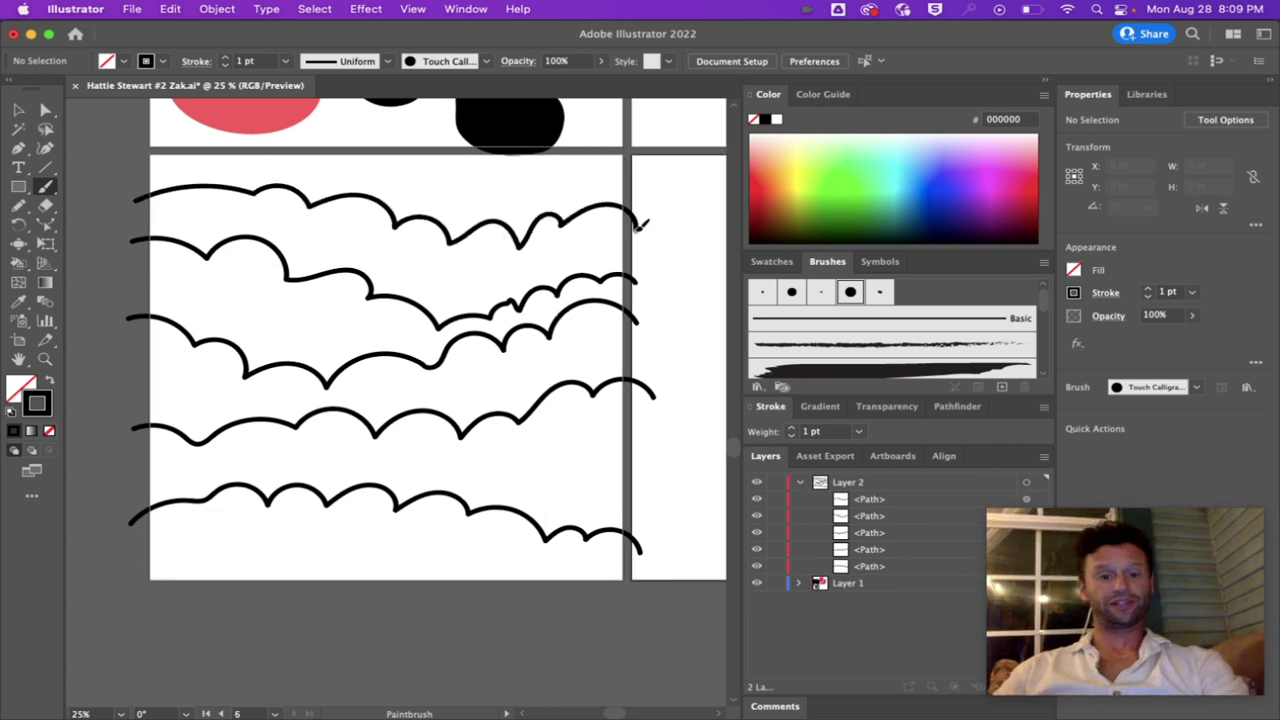
pyautogui.hscroll(-3, 622, 370)
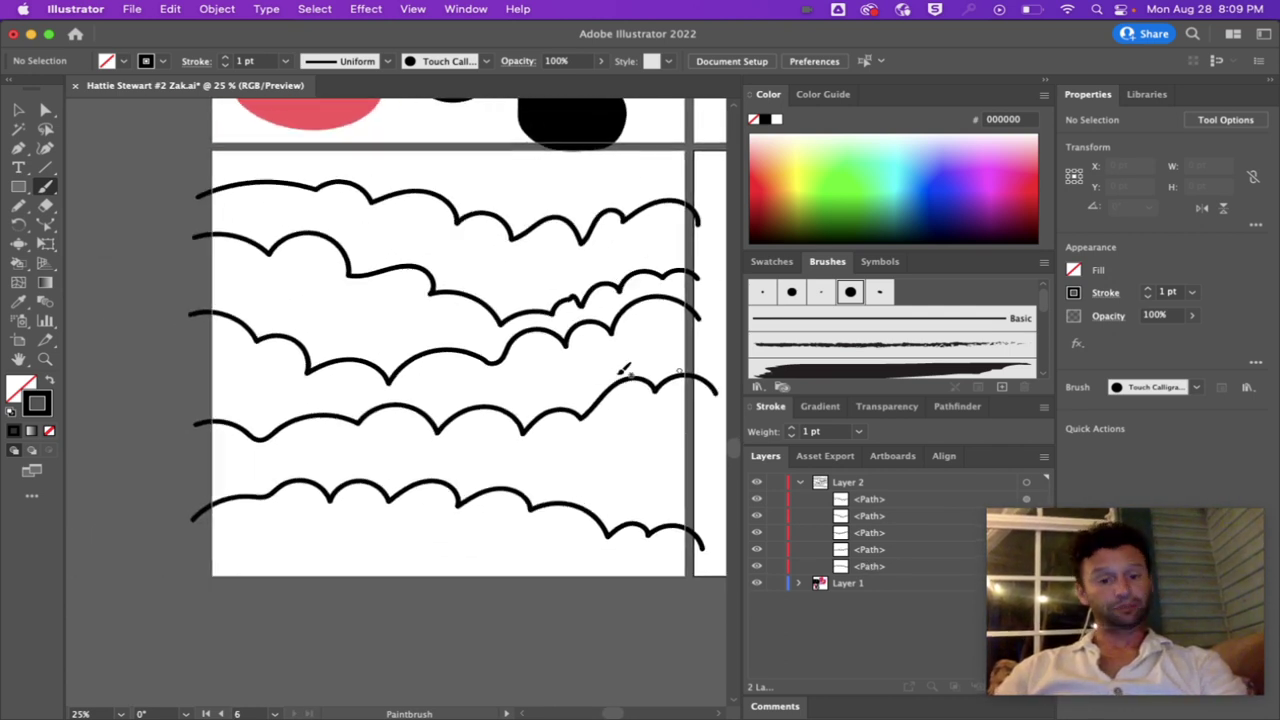
pyautogui.hscroll(3, 622, 370)
pyautogui.scroll(-1, 622, 370)
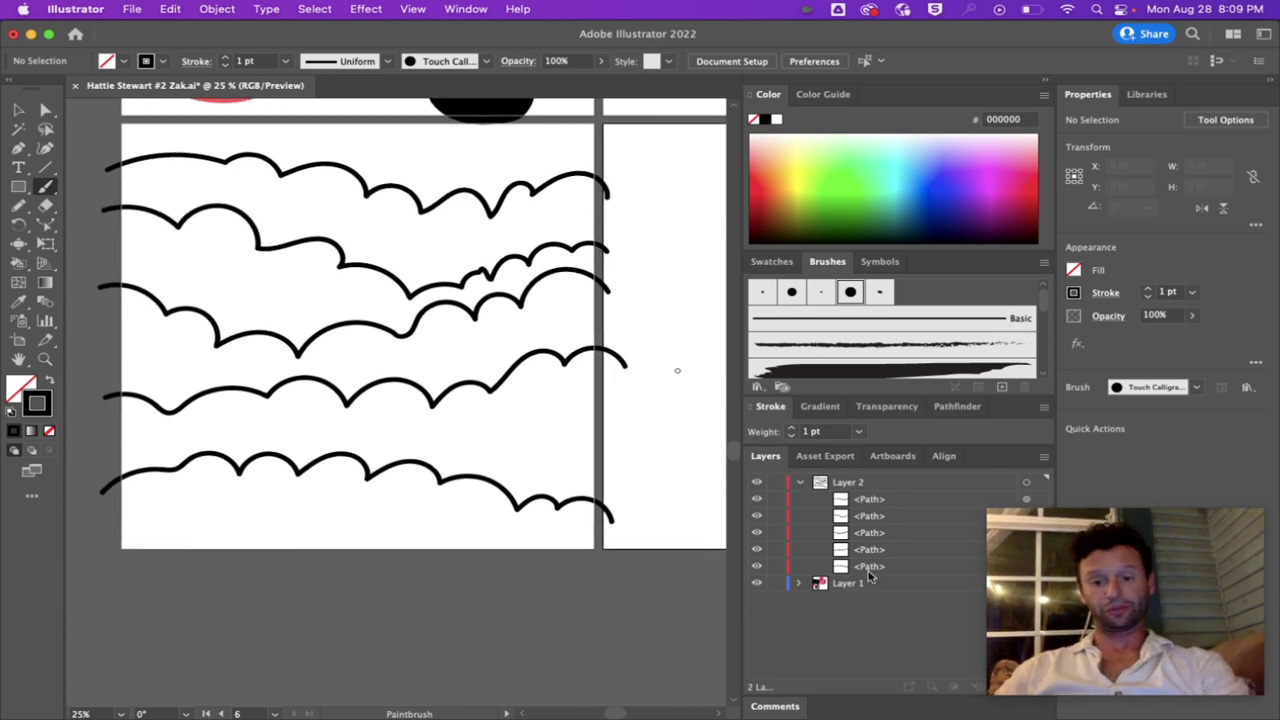
# Step: Collapse and expand Layer 2 to check its five separate paths
pyautogui.click(802, 483)
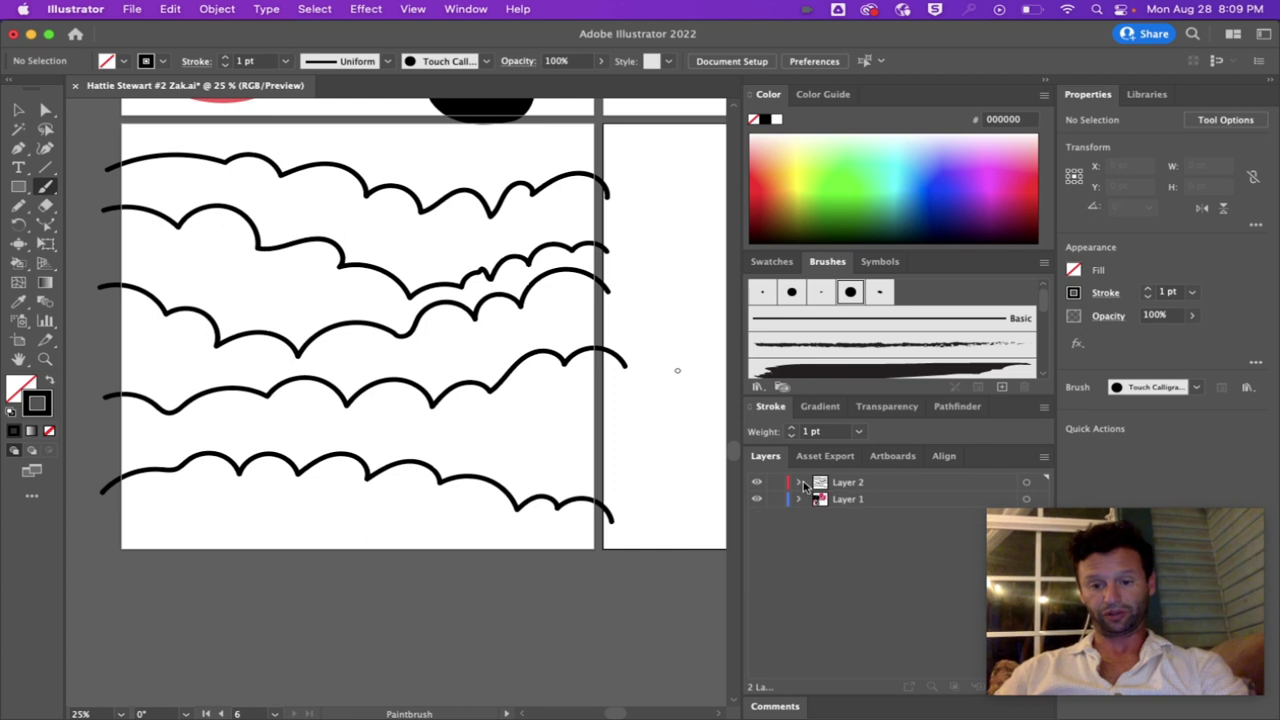
pyautogui.click(799, 483)
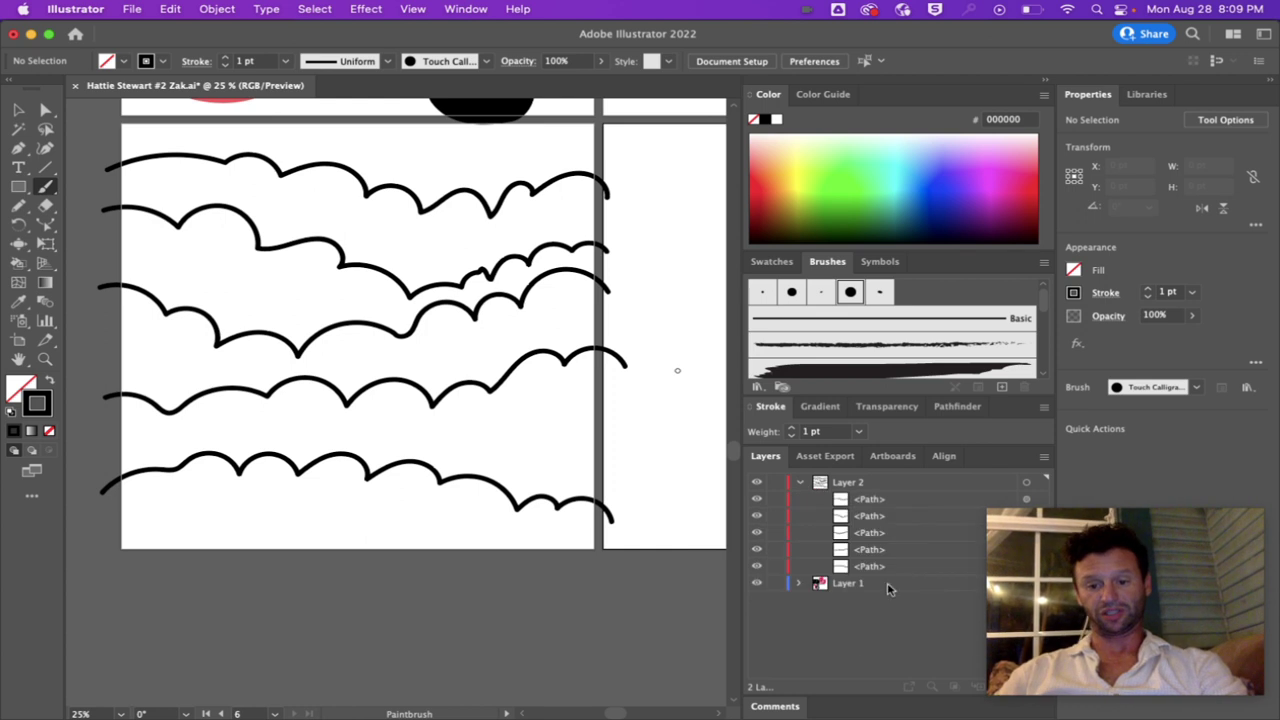
pyautogui.moveTo(1069, 580)
pyautogui.moveTo(1069, 580); pyautogui.dragTo(1210, 230)
pyautogui.hscroll(2, 434, 323)
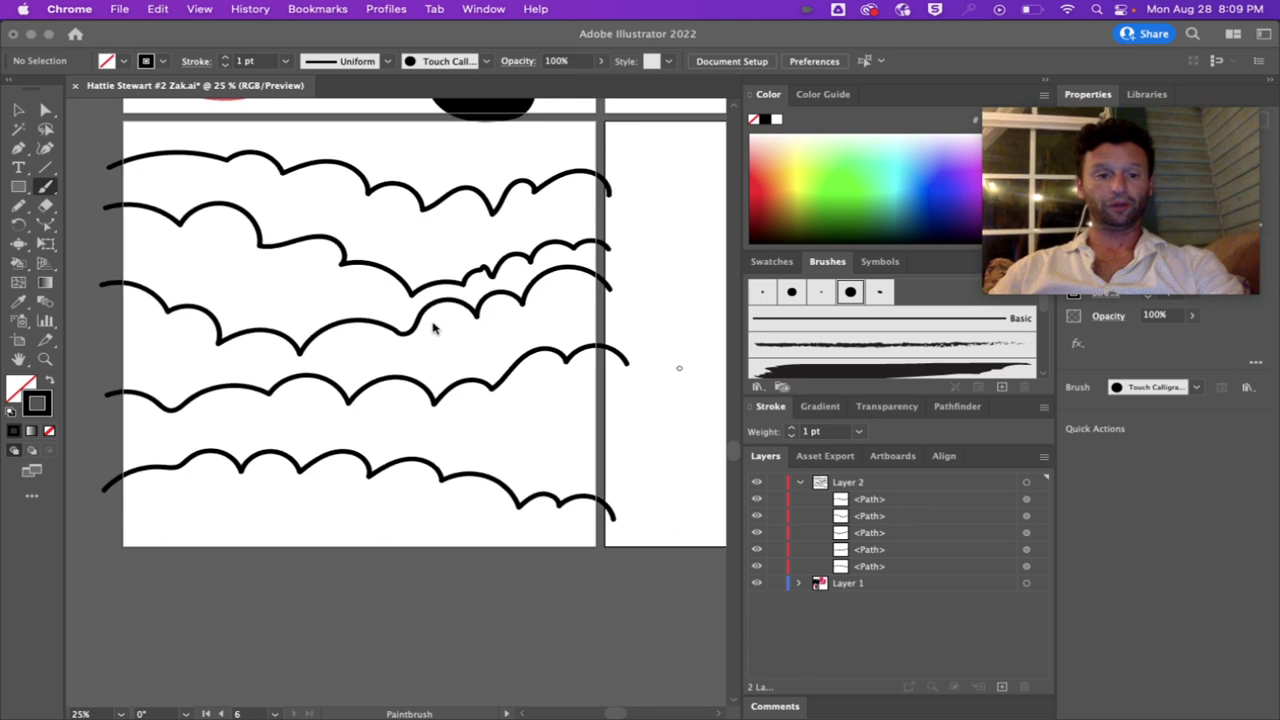
pyautogui.hscroll(-2, 434, 328)
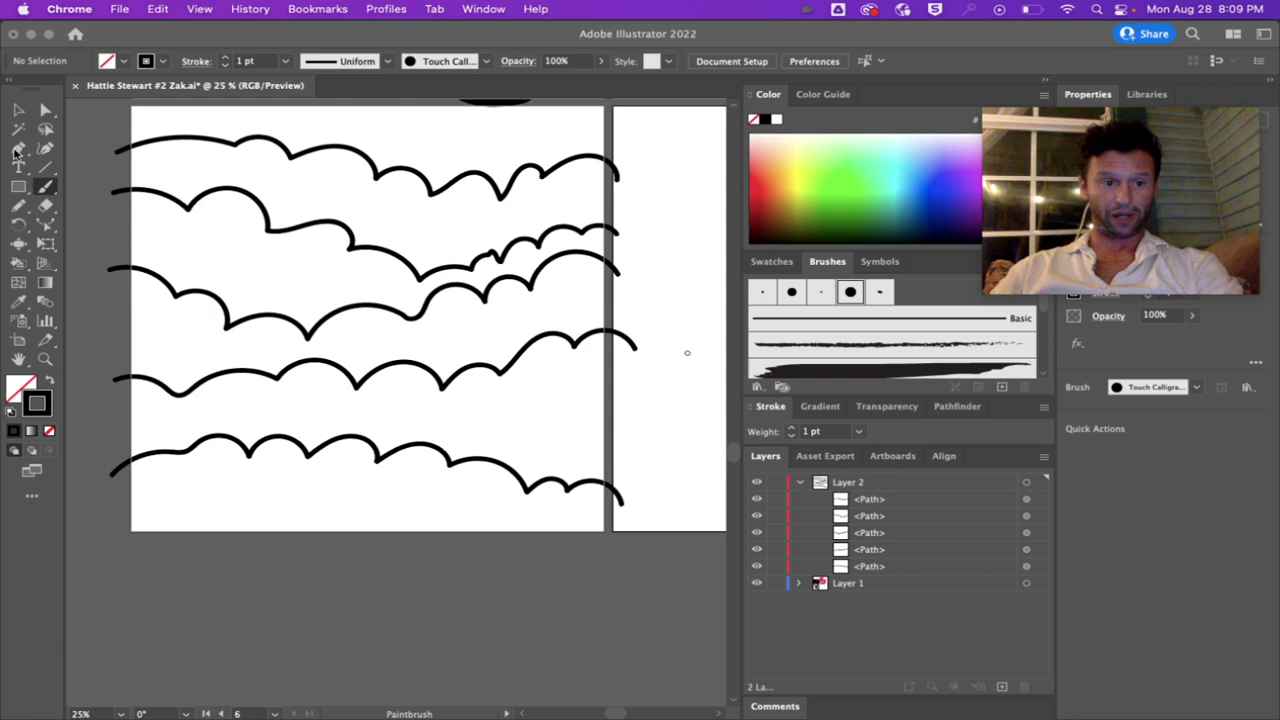
pyautogui.click(17, 150)
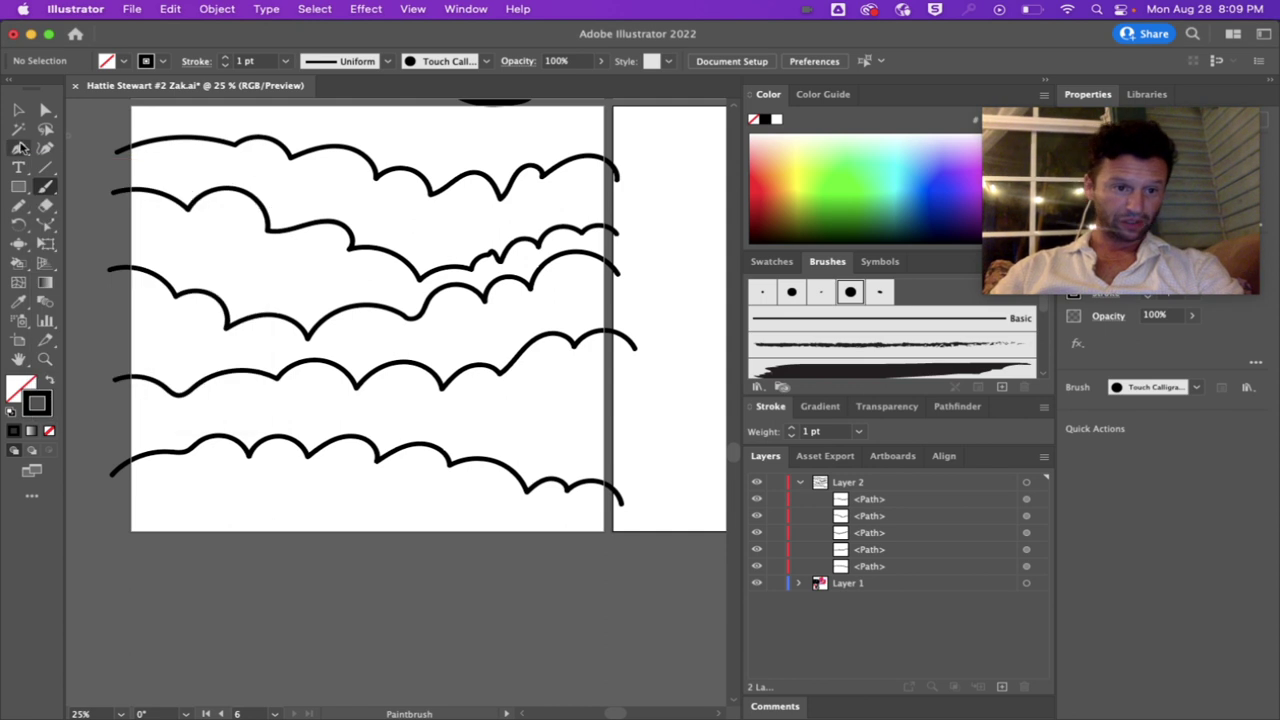
# Step: Close the top and second cloud lines into shapes whose bottom edges sit below the artboard
pyautogui.click(18, 150)
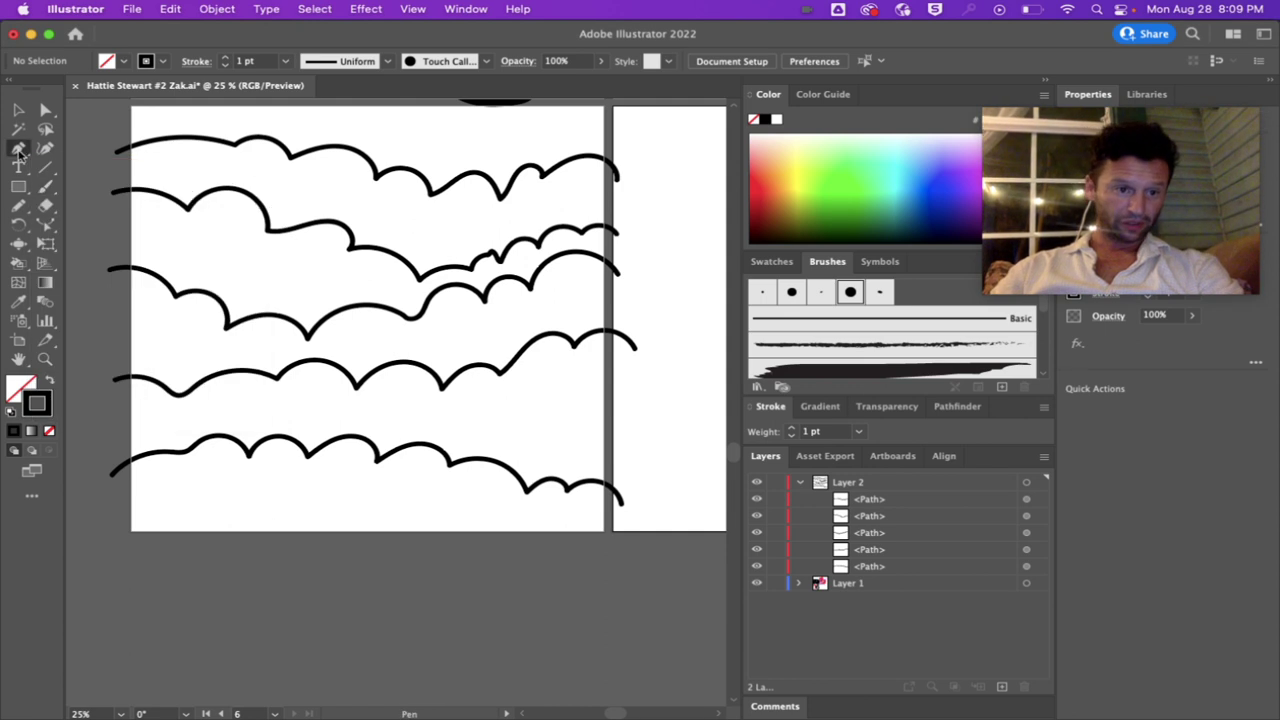
pyautogui.click(117, 156)
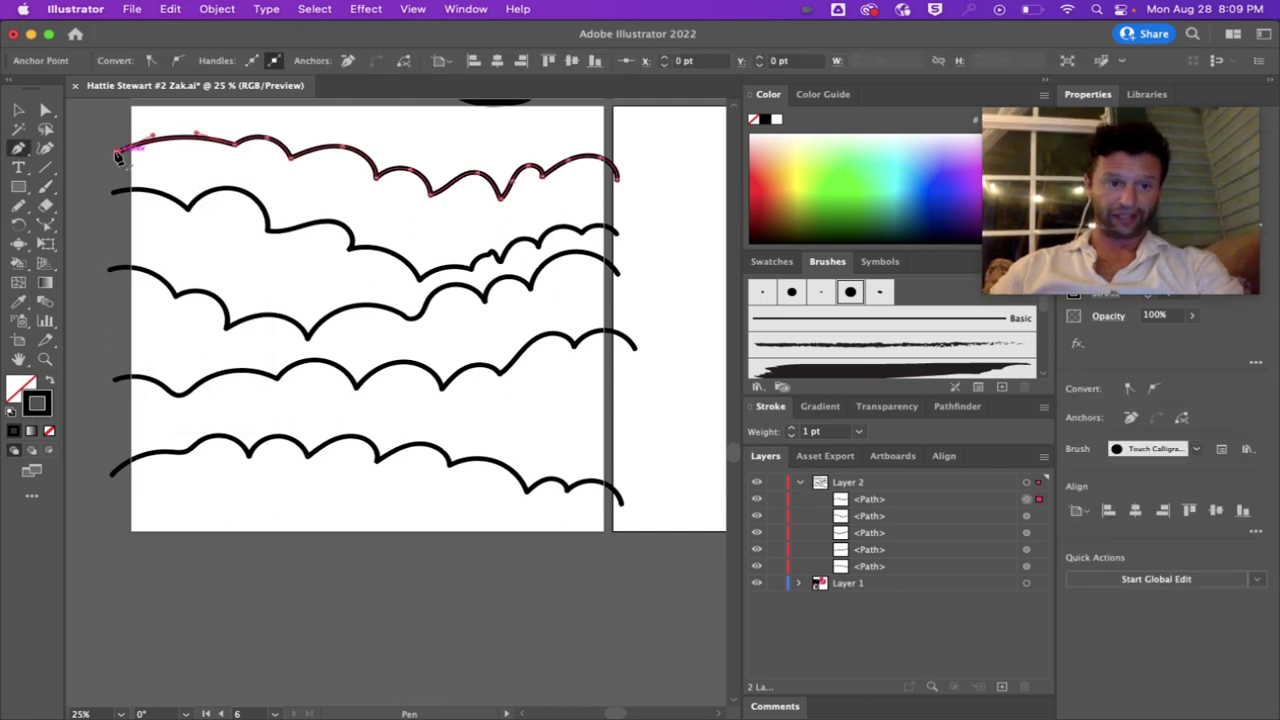
pyautogui.click(114, 560)
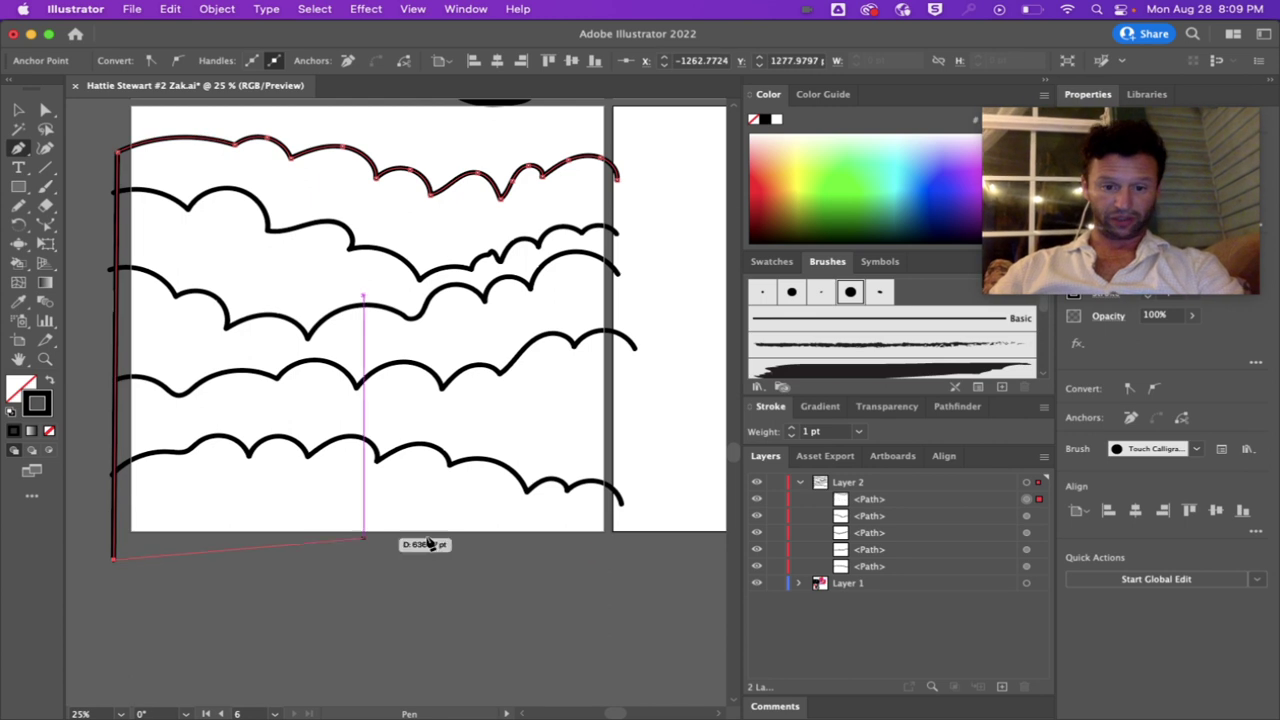
pyautogui.click(610, 565)
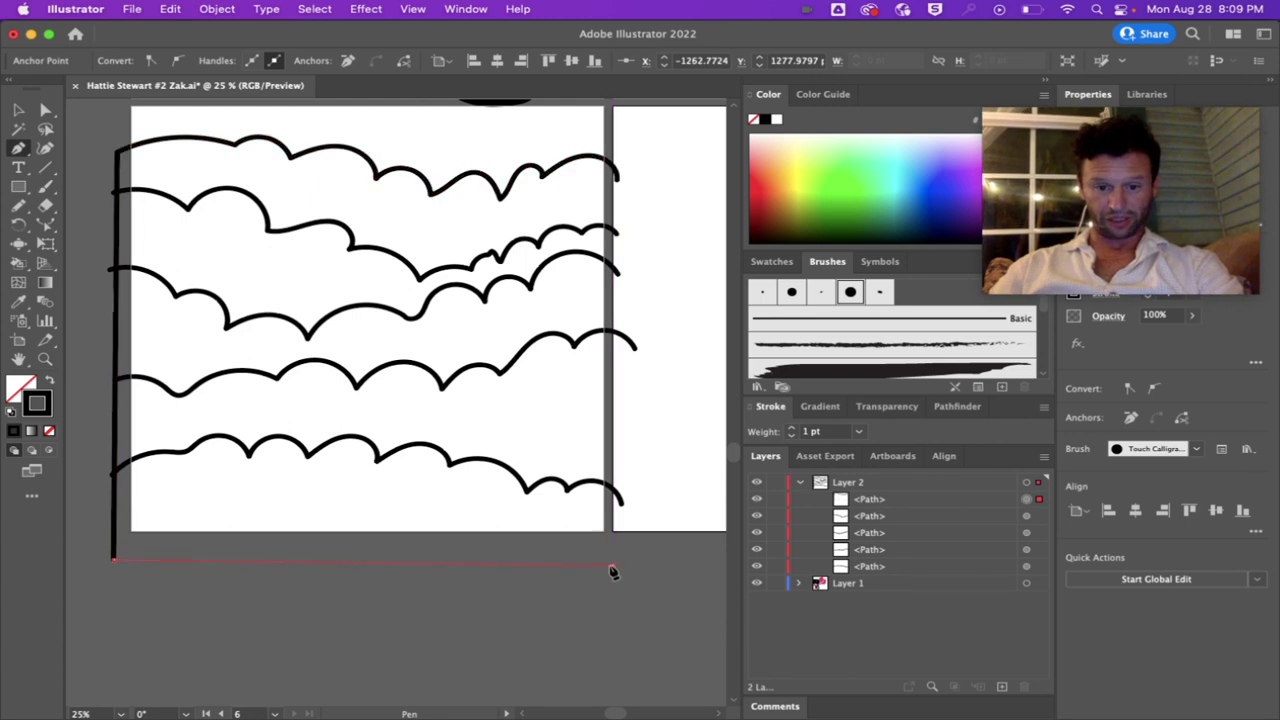
pyautogui.click(617, 182)
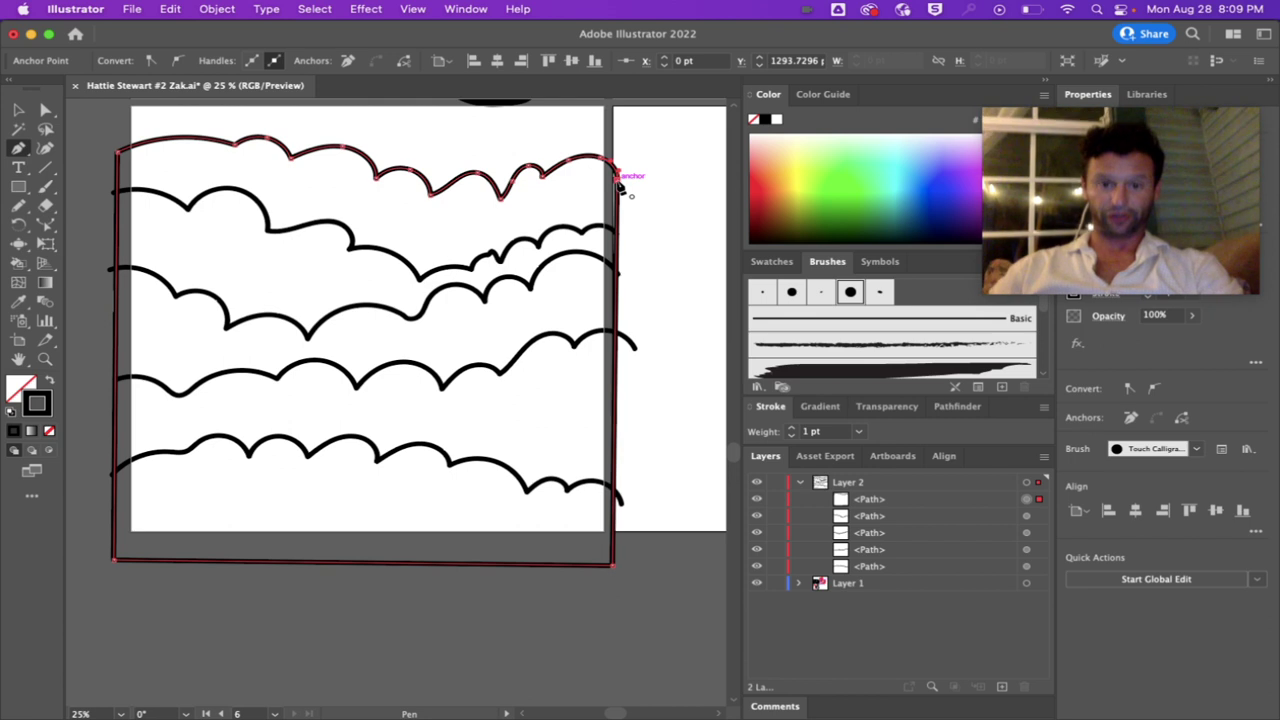
pyautogui.click(115, 191)
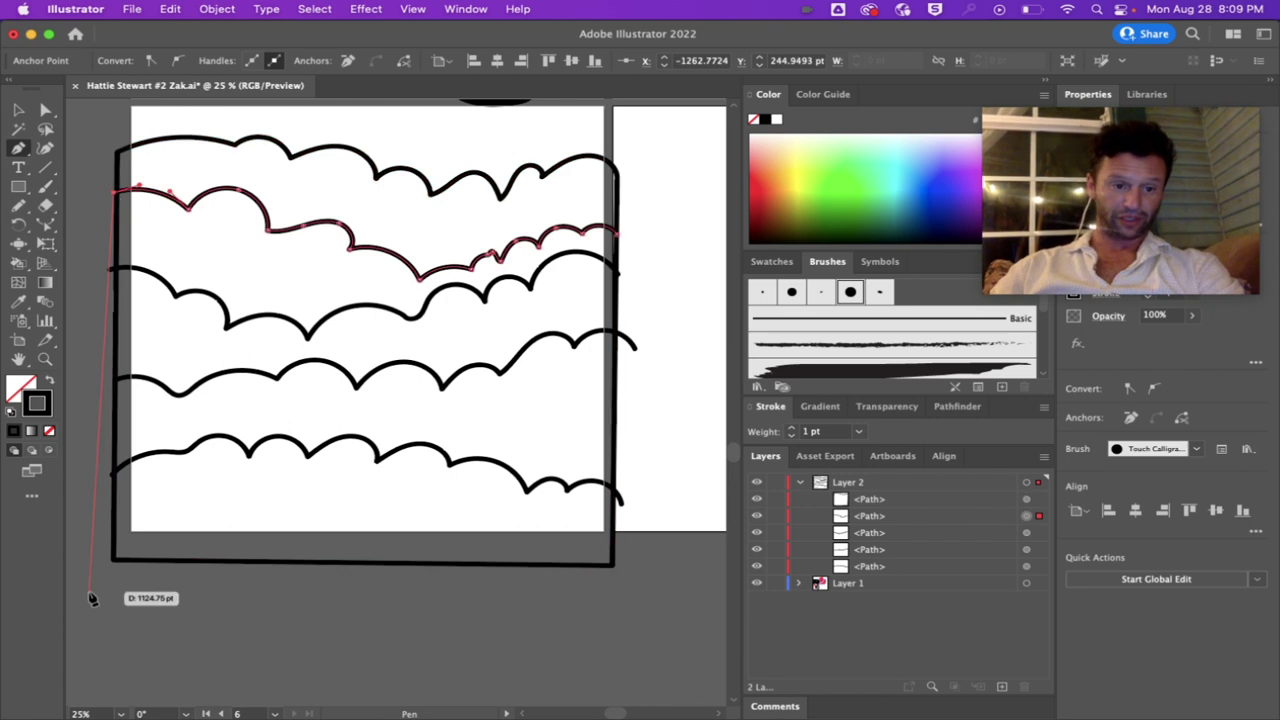
pyautogui.click(112, 585)
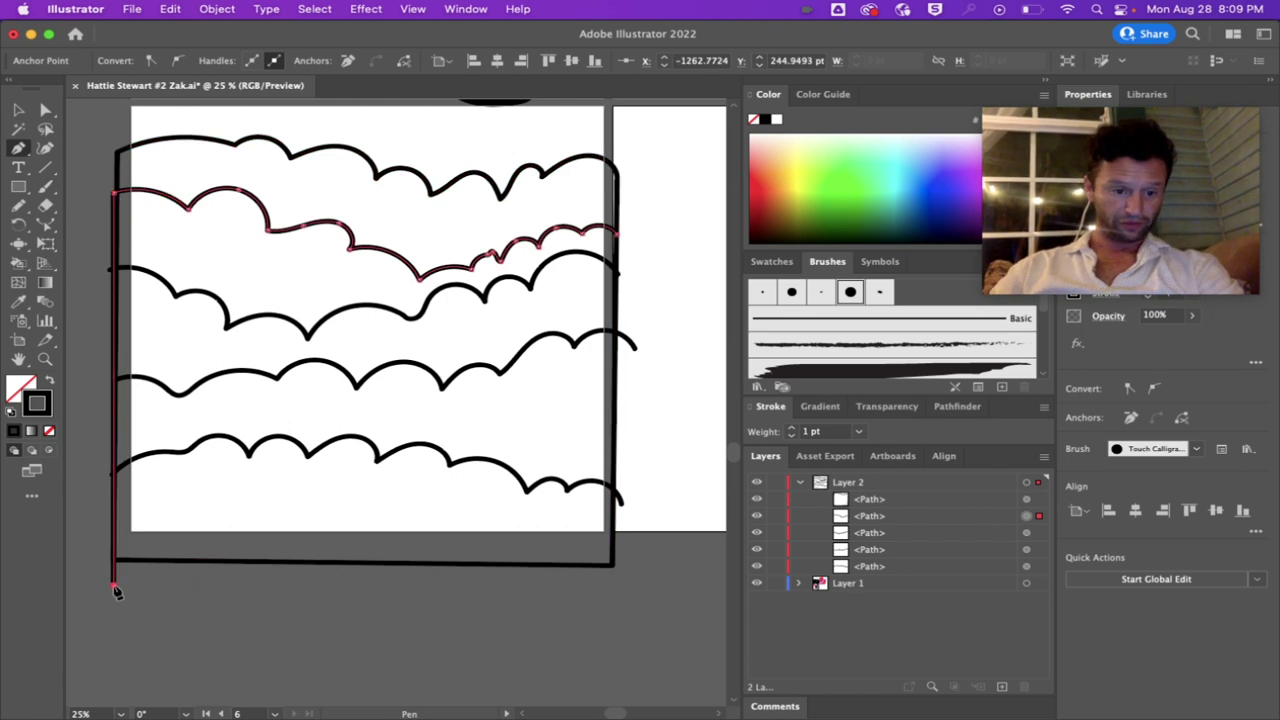
pyautogui.click(605, 584)
pyautogui.click(616, 236)
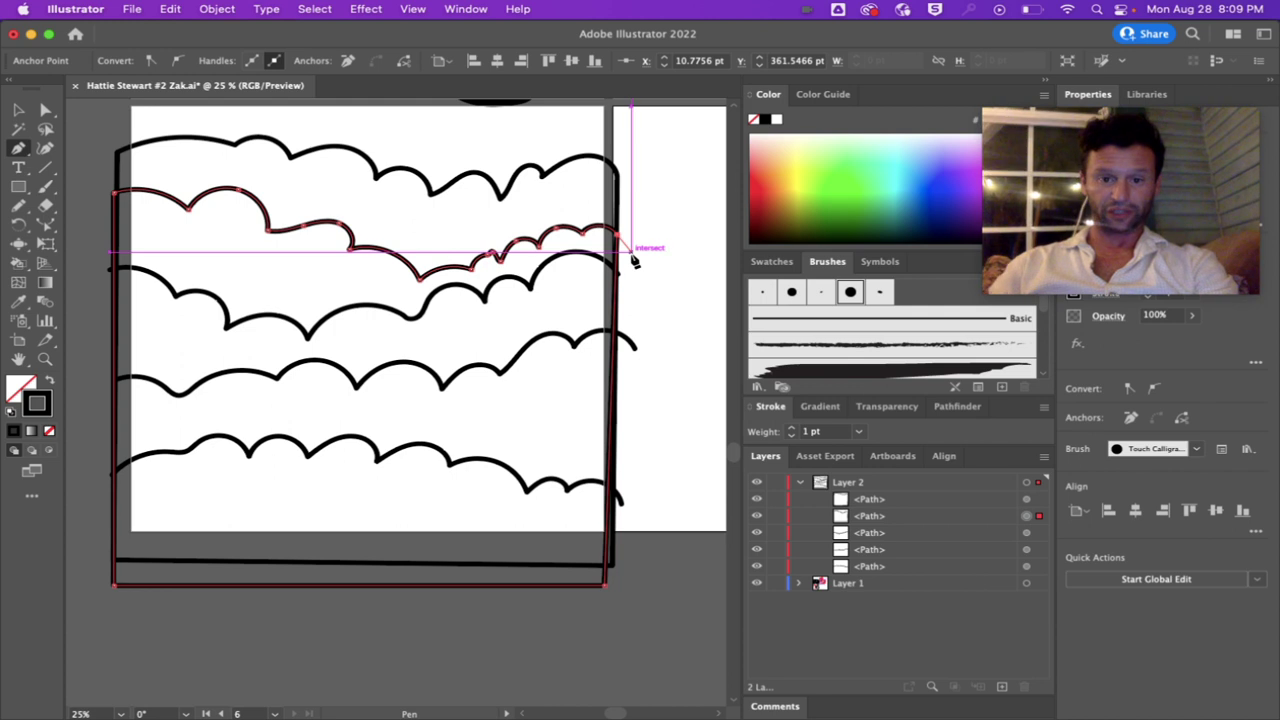
pyautogui.press('Escape')
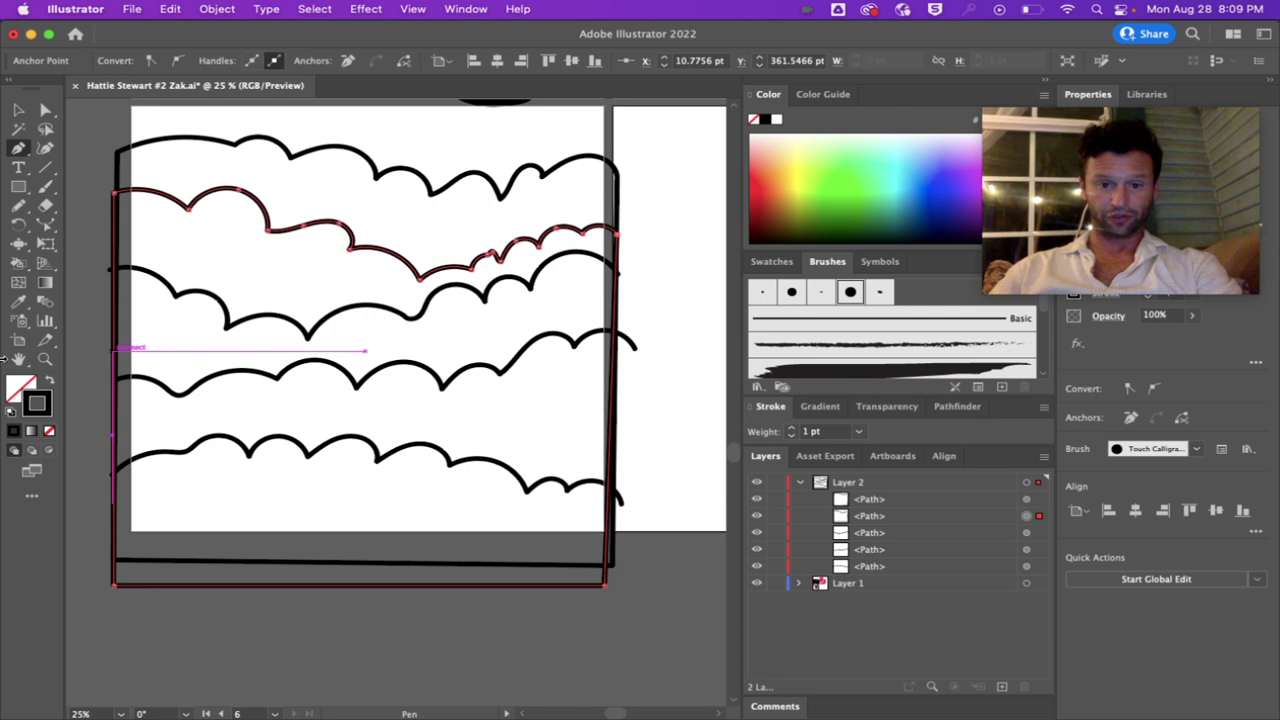
# Step: Close the third and fourth cloud lines the same way, with straight sides down below the artboard
pyautogui.click(108, 269)
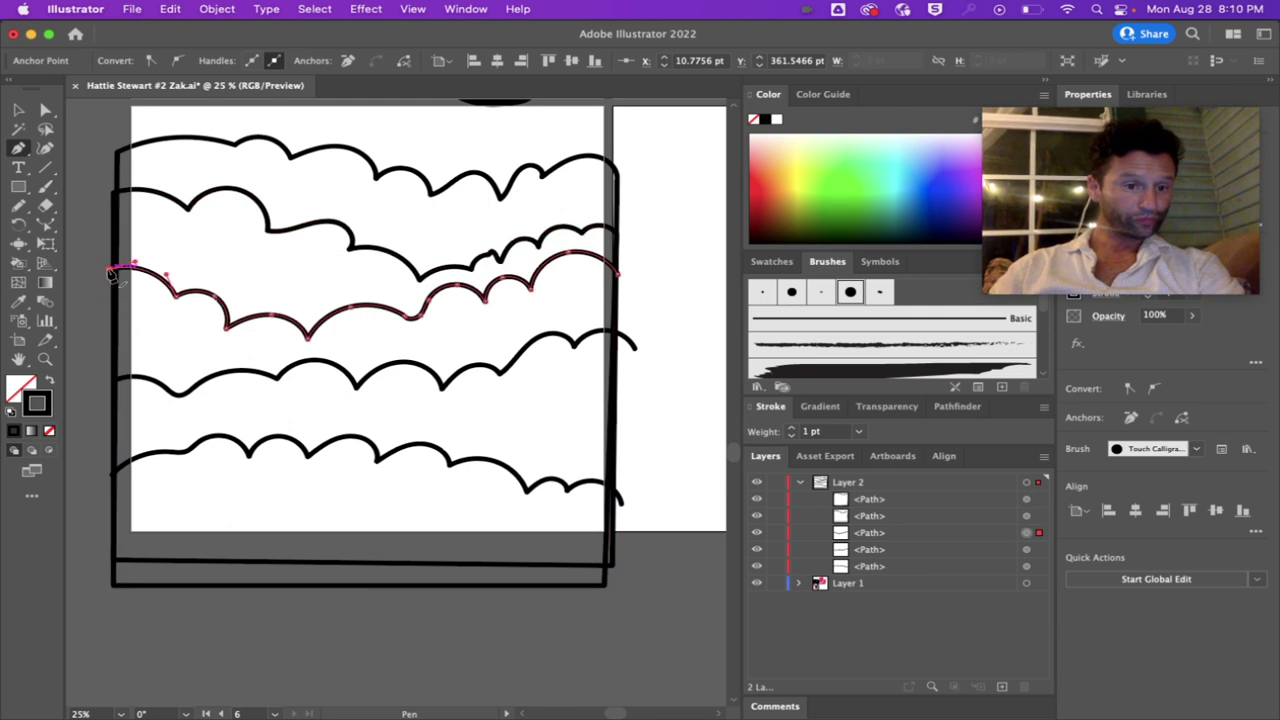
pyautogui.click(111, 643)
pyautogui.click(601, 633)
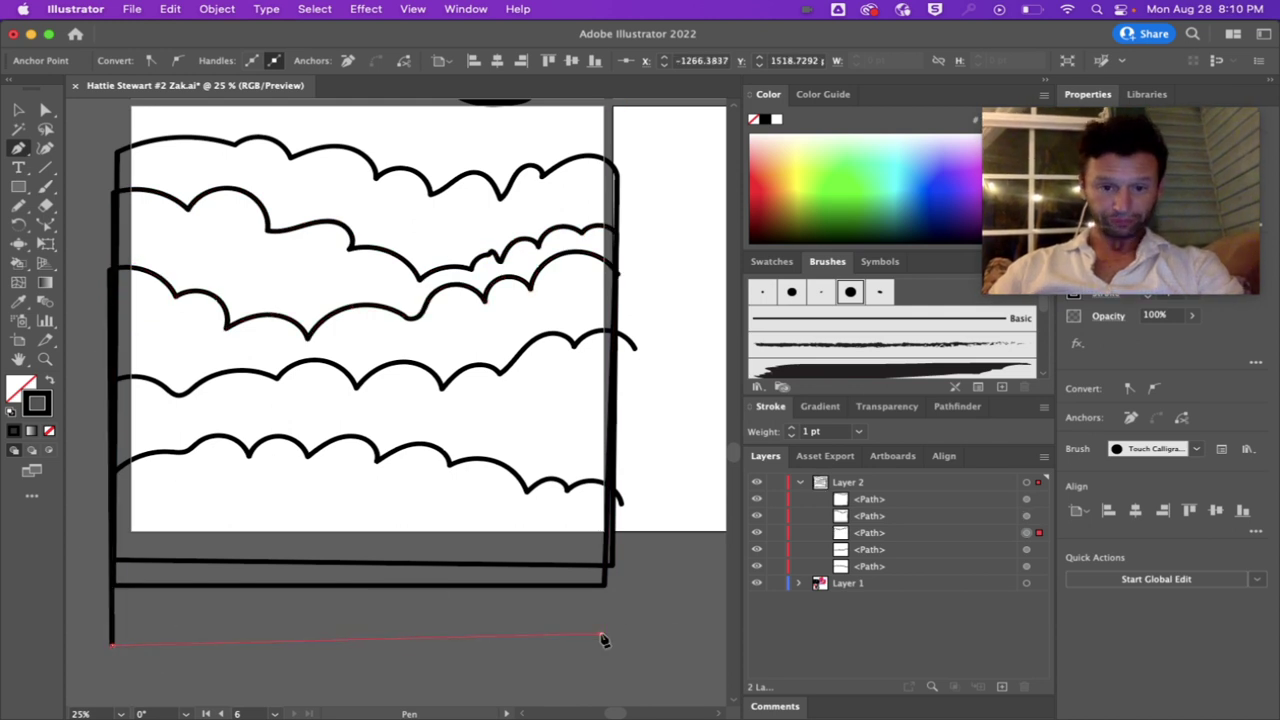
pyautogui.click(618, 274)
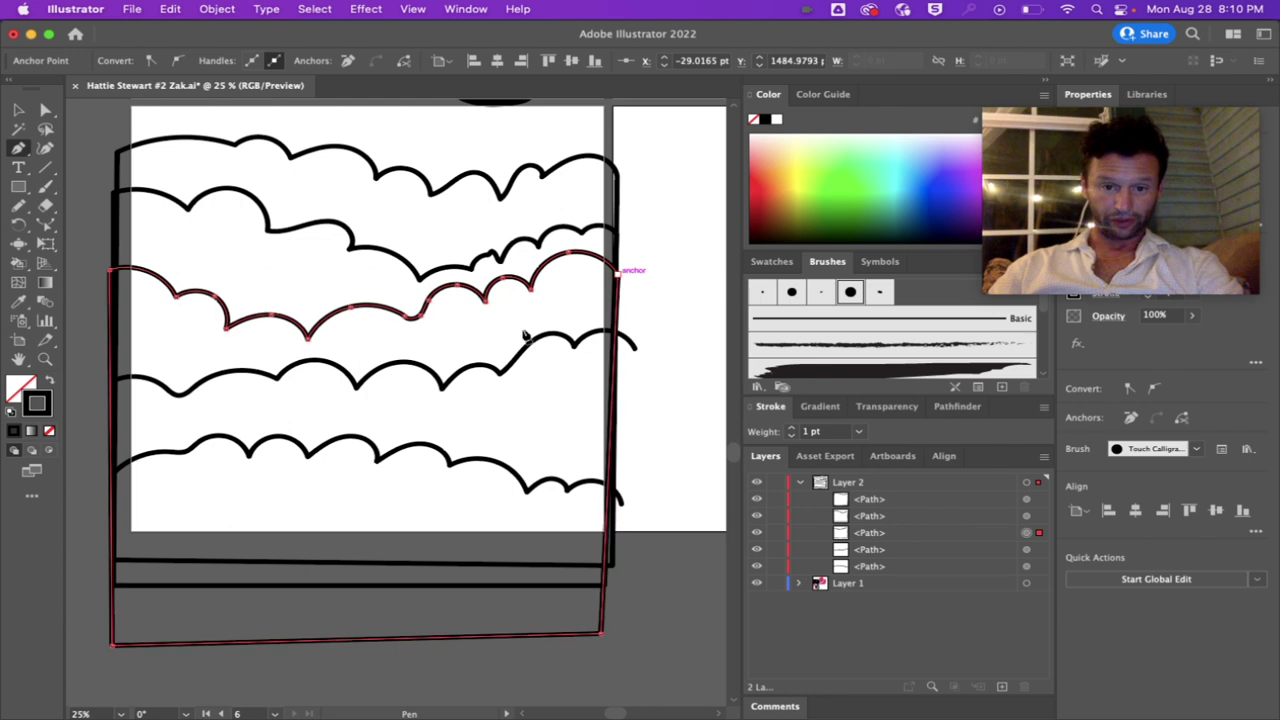
pyautogui.click(113, 378)
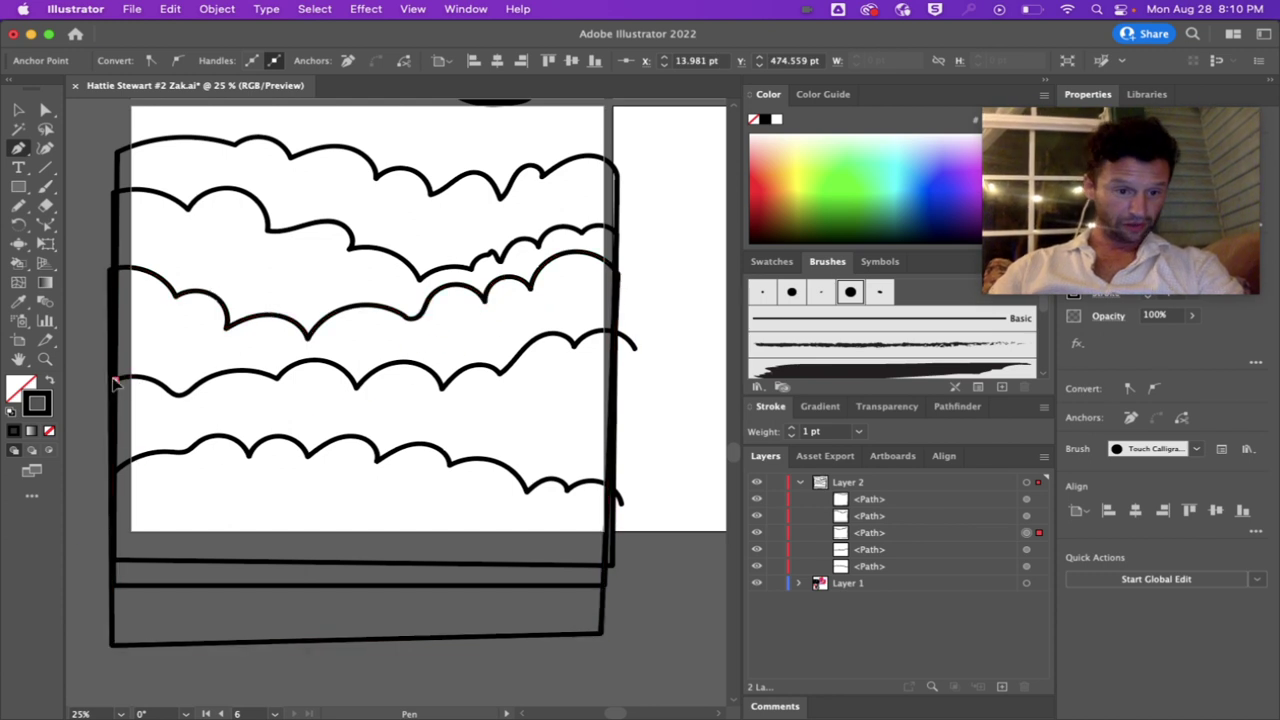
pyautogui.click(115, 632)
pyautogui.click(620, 620)
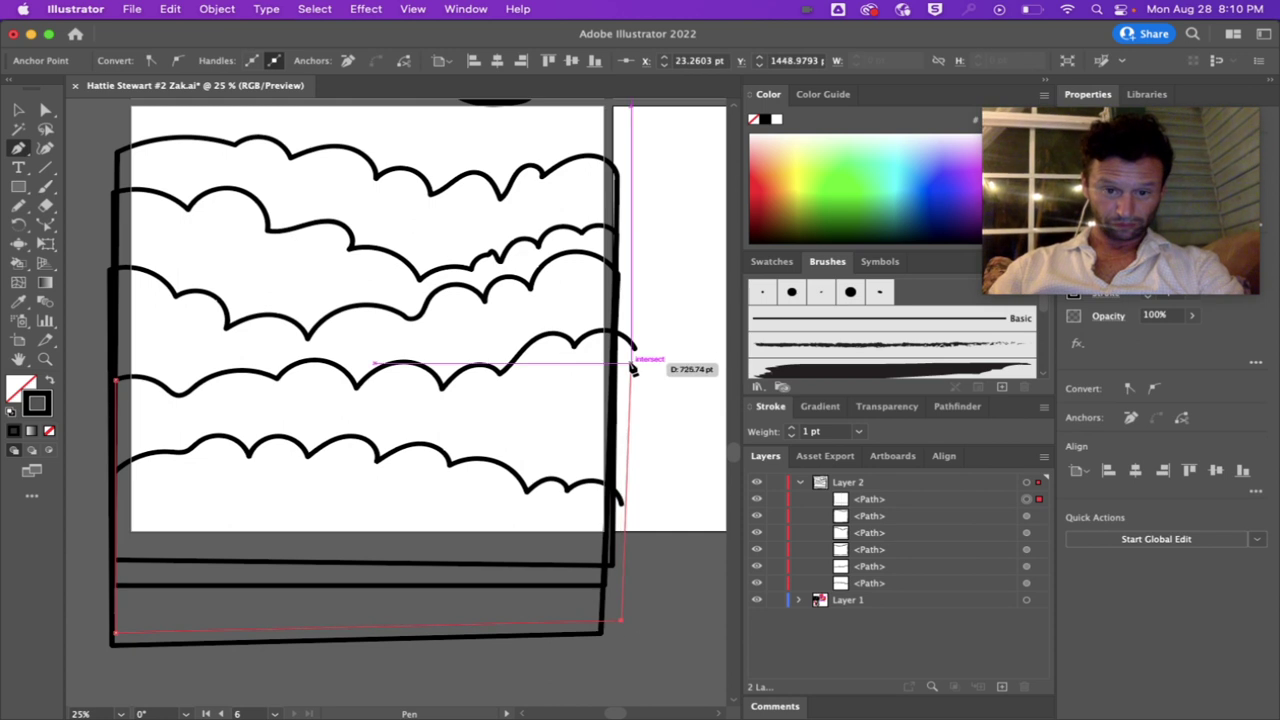
pyautogui.click(634, 349)
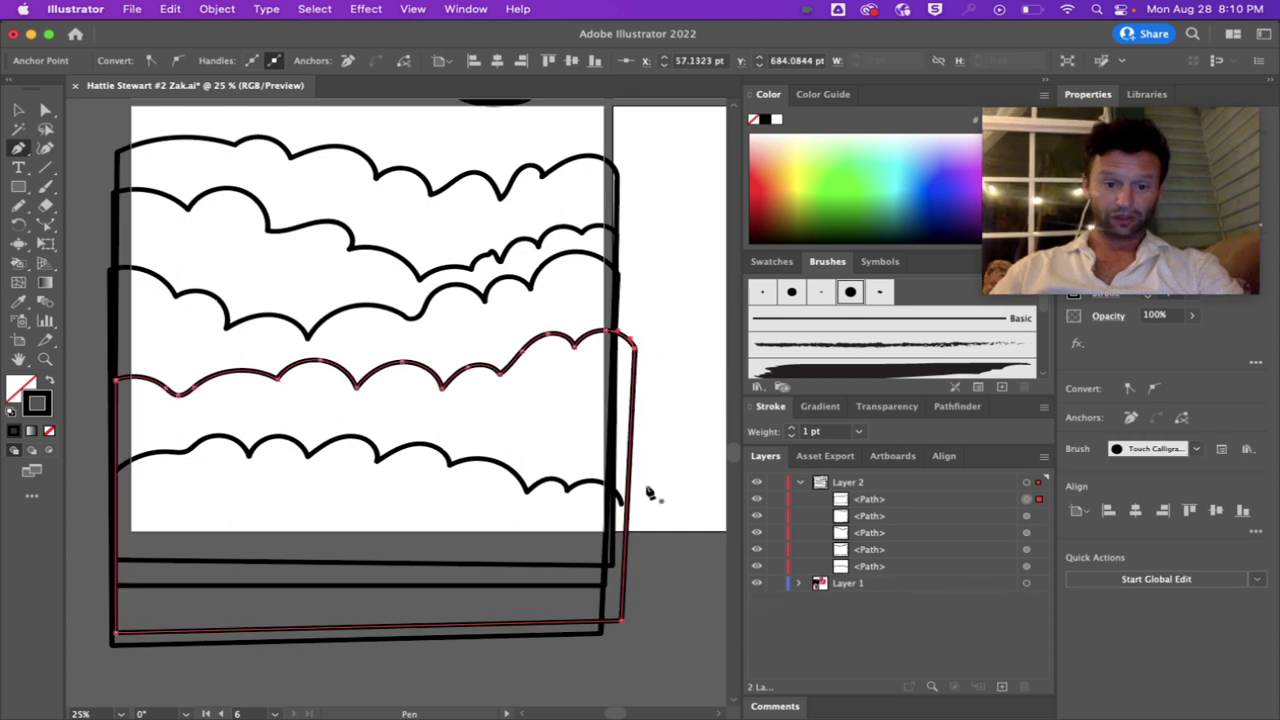
# Step: Close the lowest cloud line into a shape with its bottom edge below the artboard
pyautogui.click(112, 477)
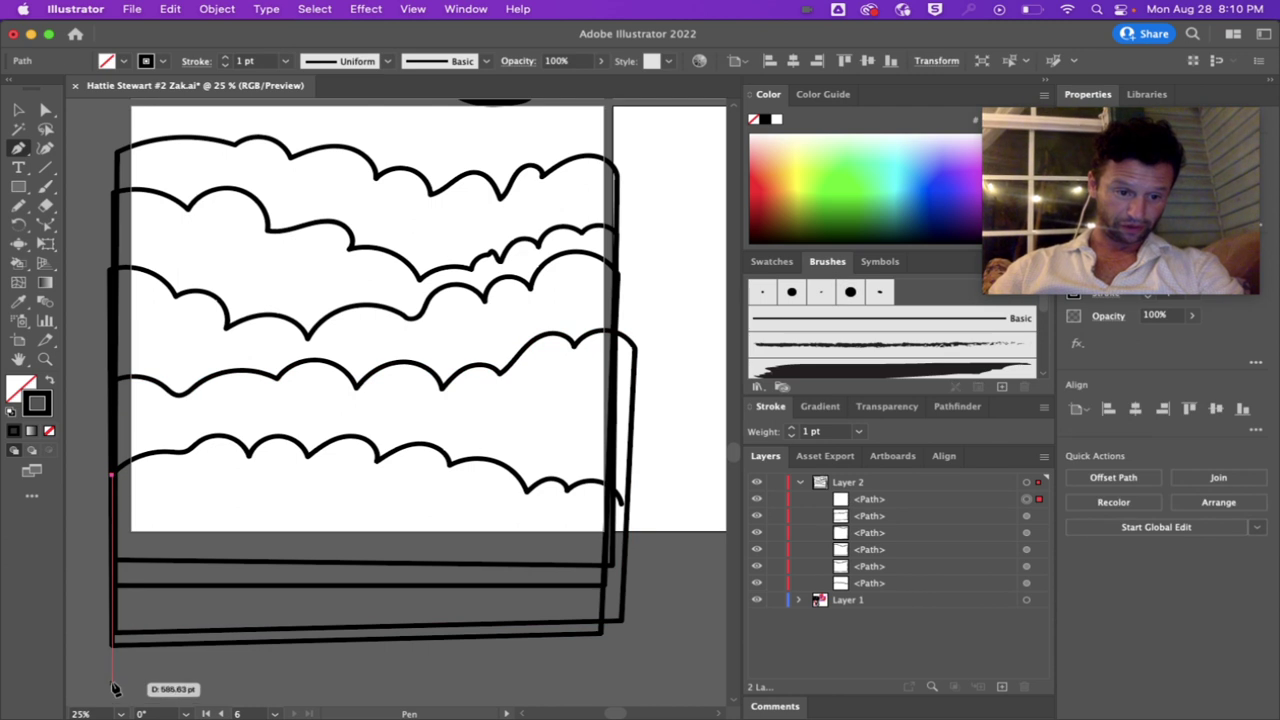
pyautogui.click(113, 677)
pyautogui.click(585, 673)
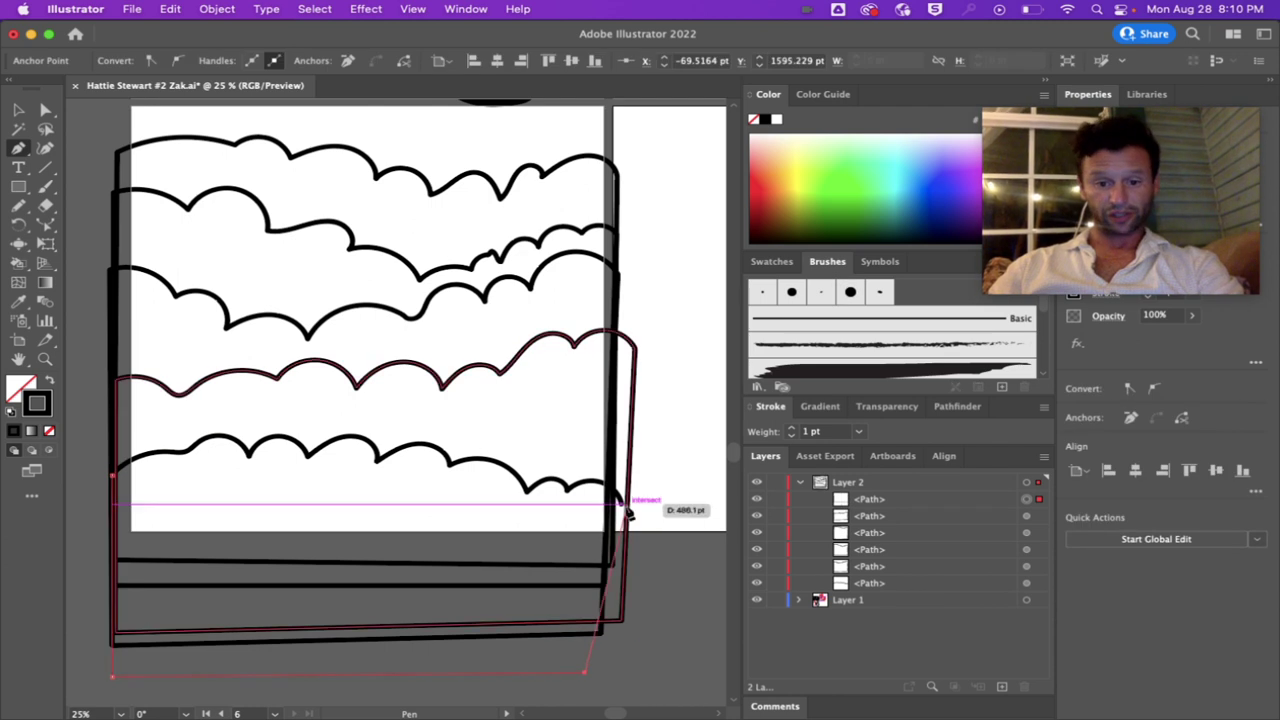
pyautogui.click(622, 674)
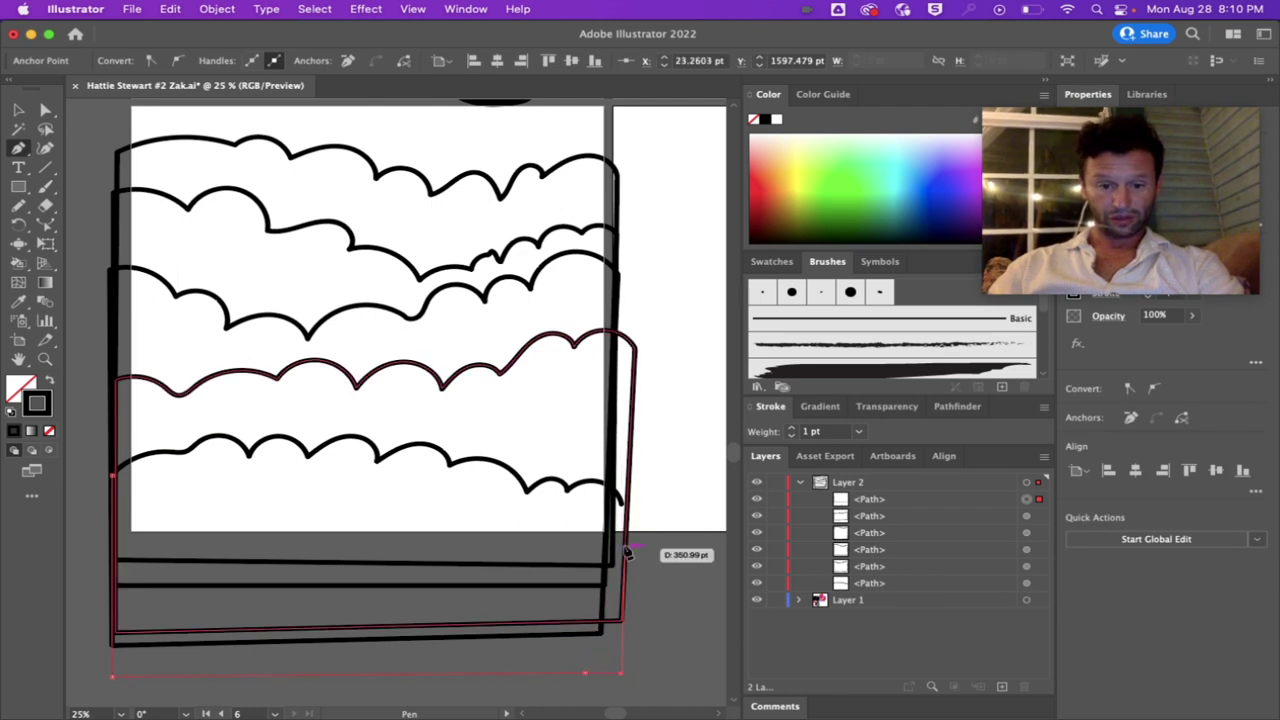
pyautogui.click(622, 487)
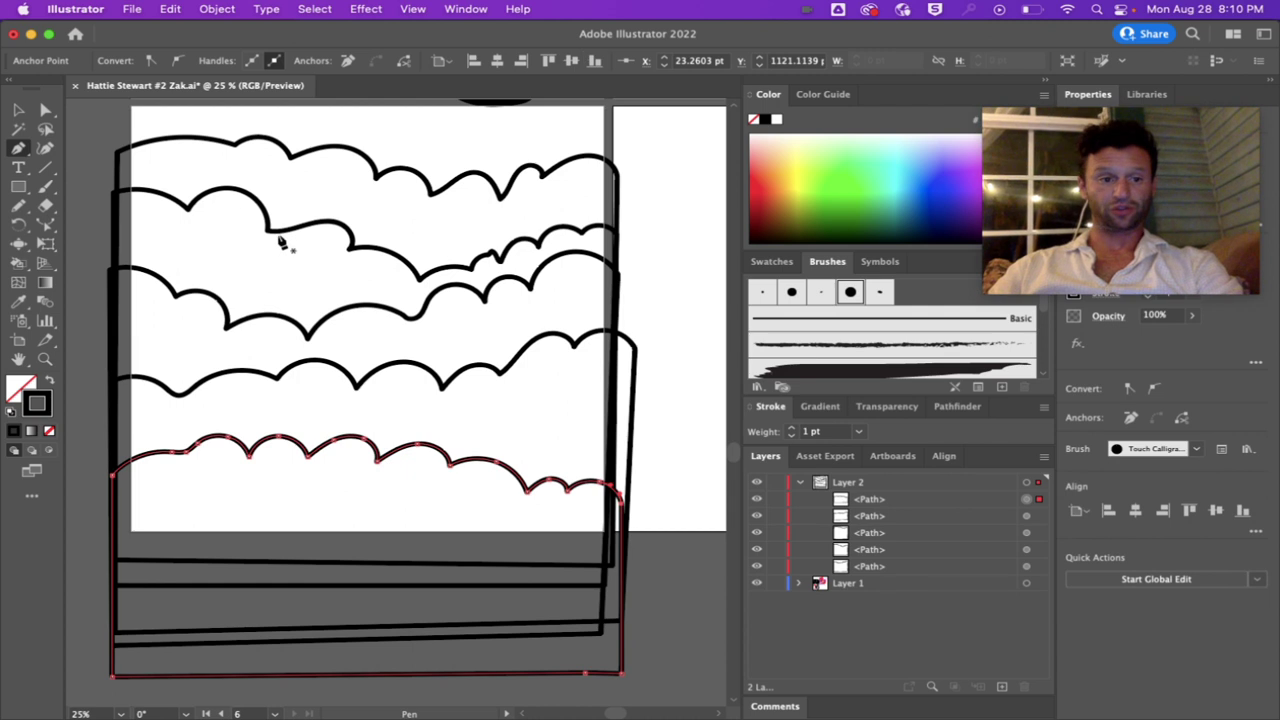
# Step: Select the fourth, second and top cloud shapes to confirm they are closed, then deselect
pyautogui.click(17, 111)
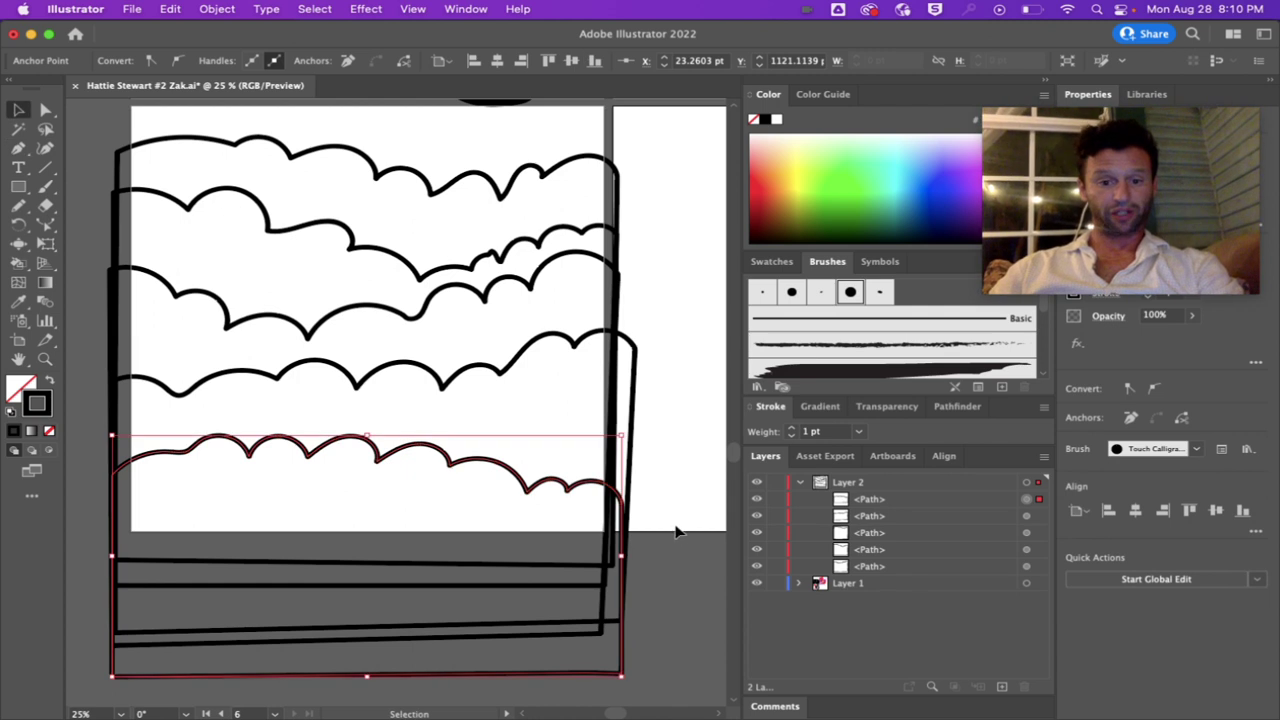
pyautogui.click(485, 375)
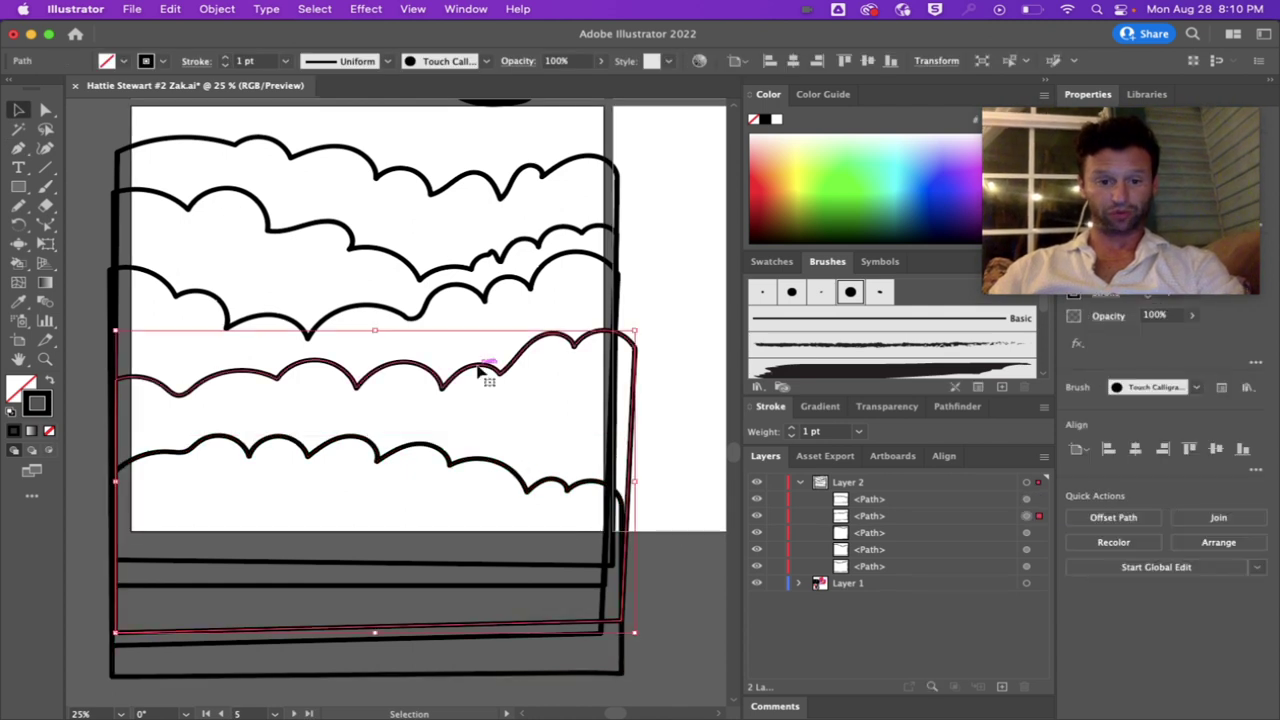
pyautogui.click(451, 284)
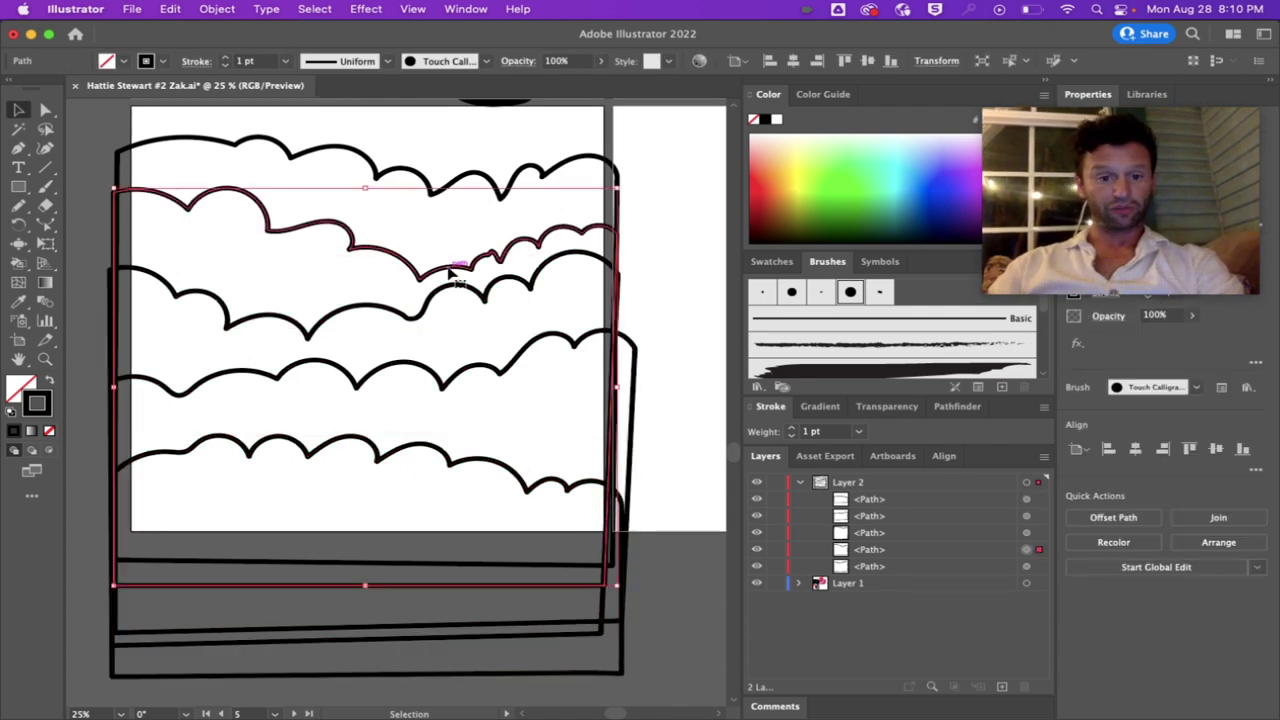
pyautogui.click(455, 177)
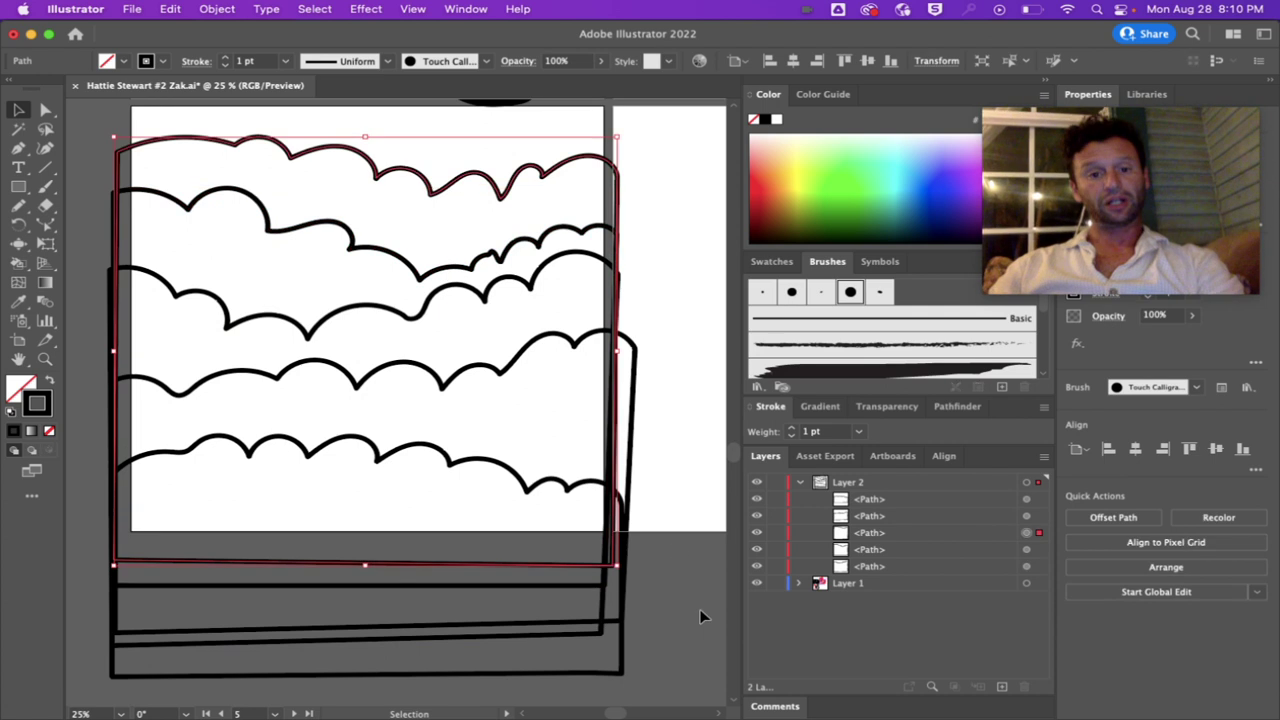
pyautogui.click(700, 617)
pyautogui.scroll(3, 700, 600)
pyautogui.click(18, 187)
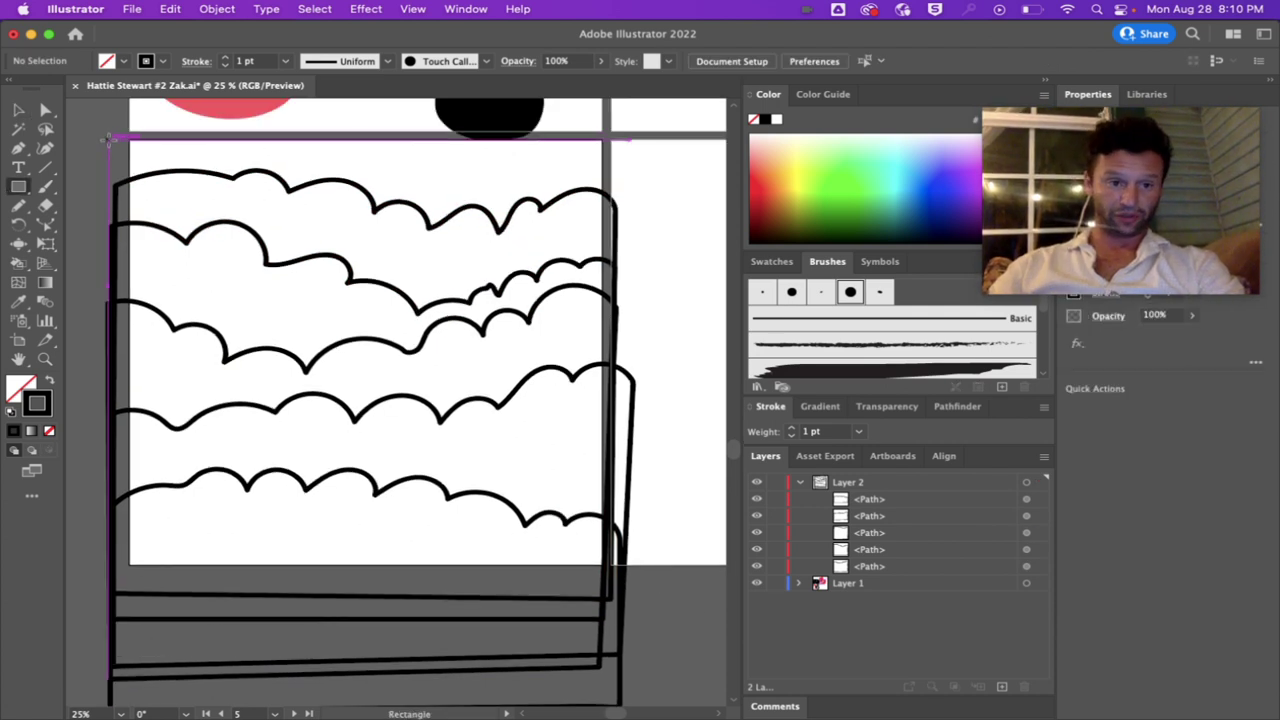
# Step: Draw a rectangle from the artboard's top-left to past its bottom-right, then deselect it
pyautogui.moveTo(110, 133); pyautogui.dragTo(603, 683)
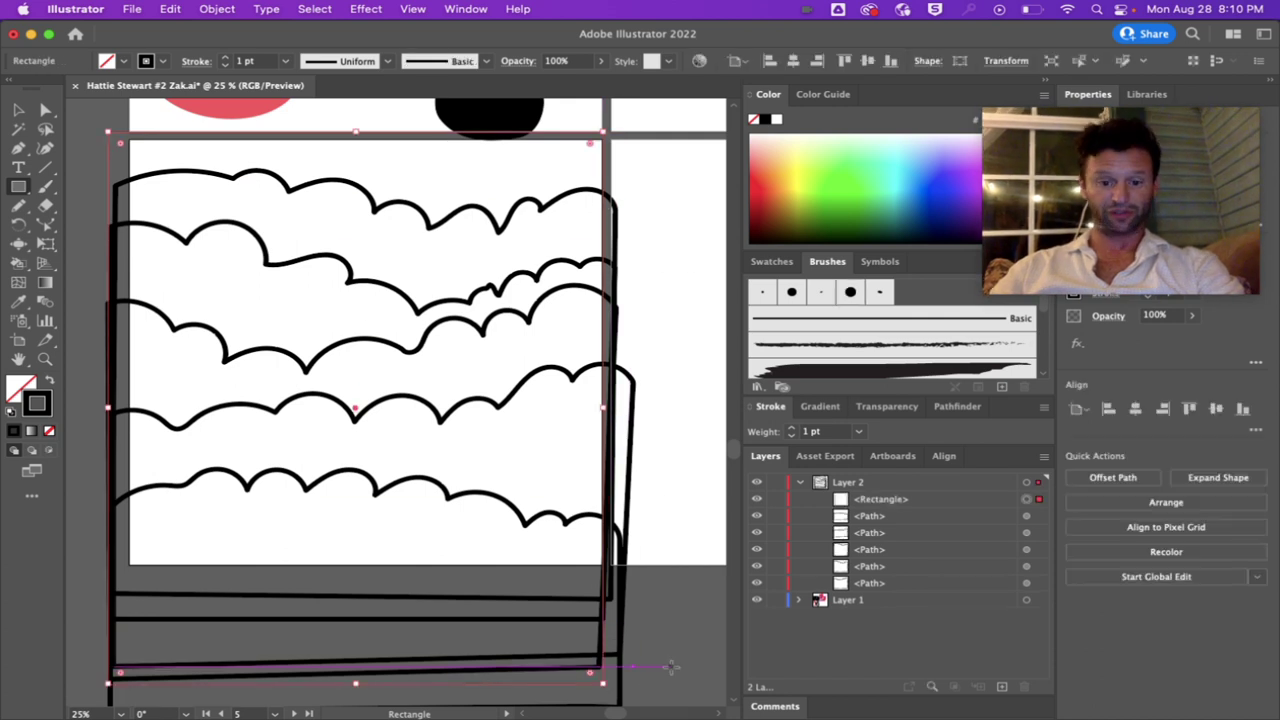
pyautogui.click(18, 109)
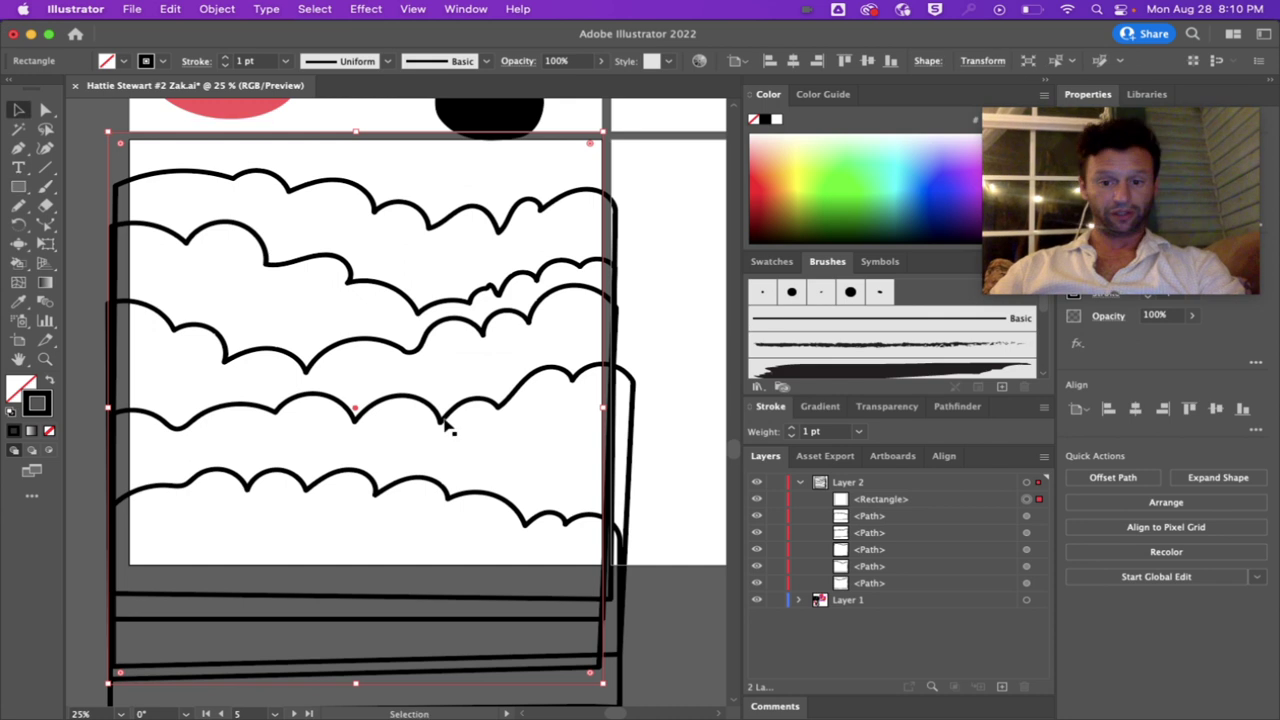
pyautogui.click(663, 626)
pyautogui.scroll(-1, 663, 626)
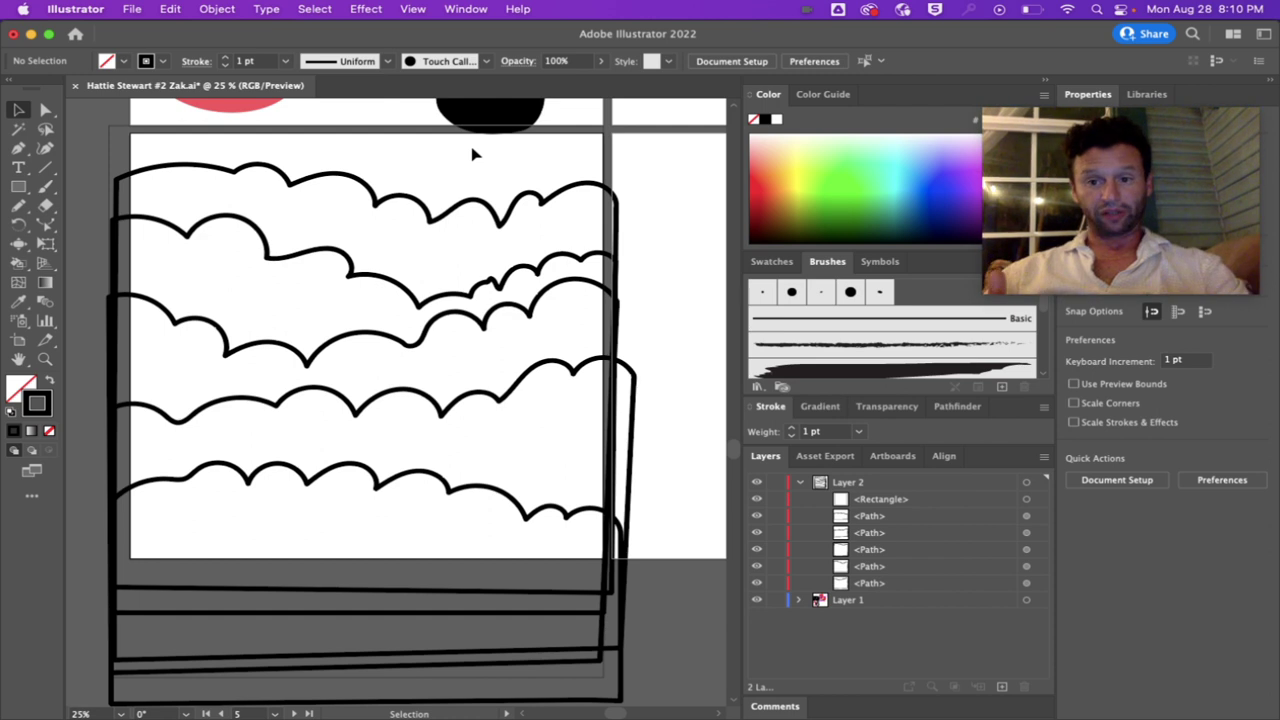
# Step: Drag the background rectangle below all the cloud shapes in the Layers panel
pyautogui.click(470, 207)
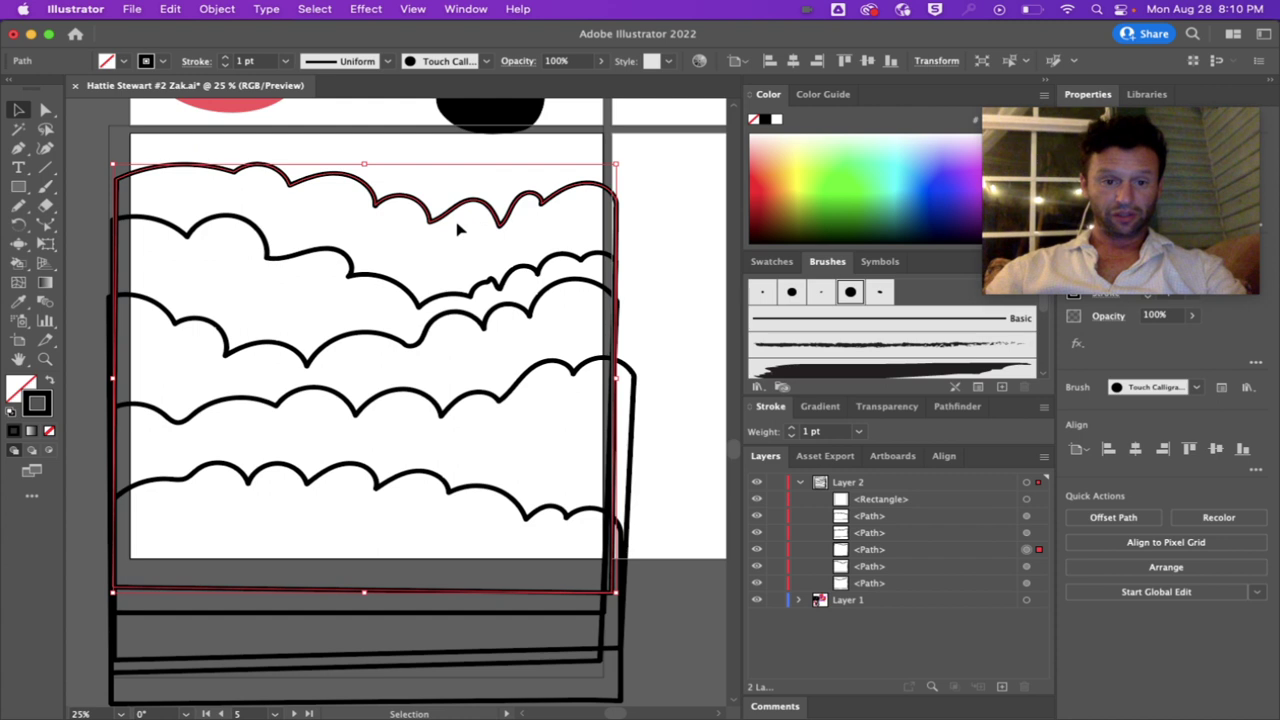
pyautogui.click(410, 292)
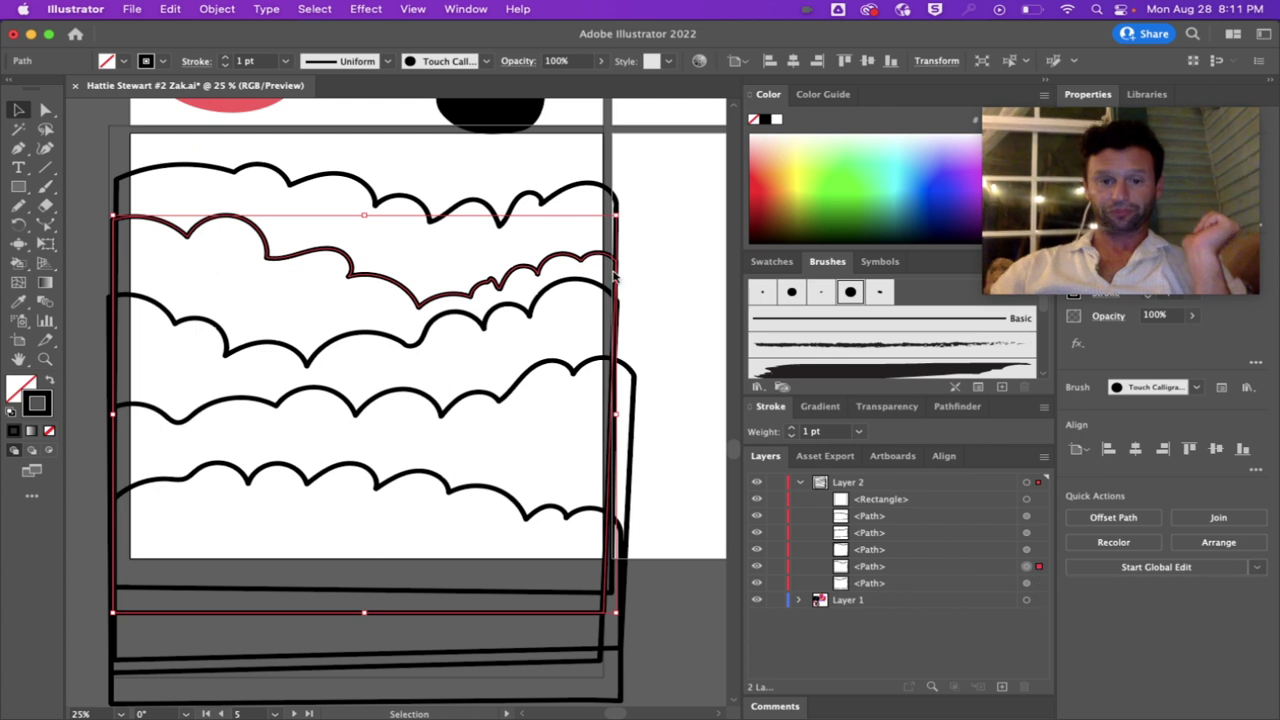
pyautogui.click(520, 151)
pyautogui.click(110, 128)
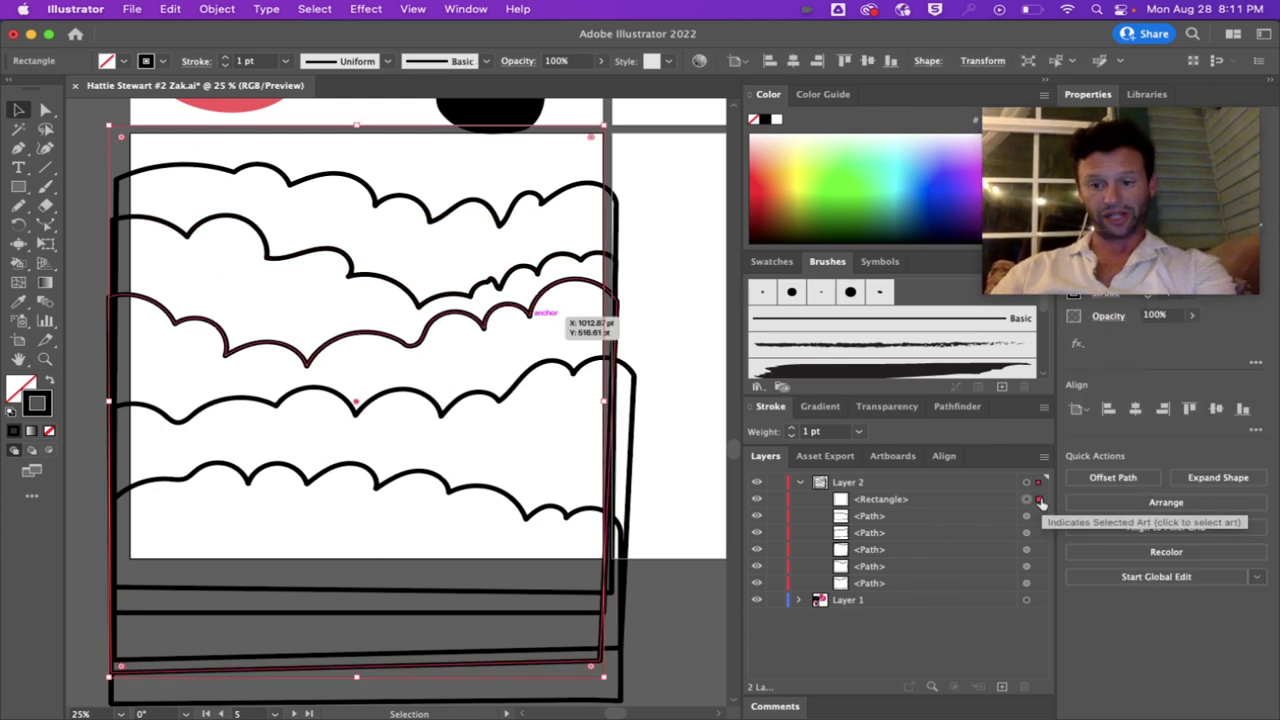
pyautogui.moveTo(962, 500); pyautogui.dragTo(931, 592)
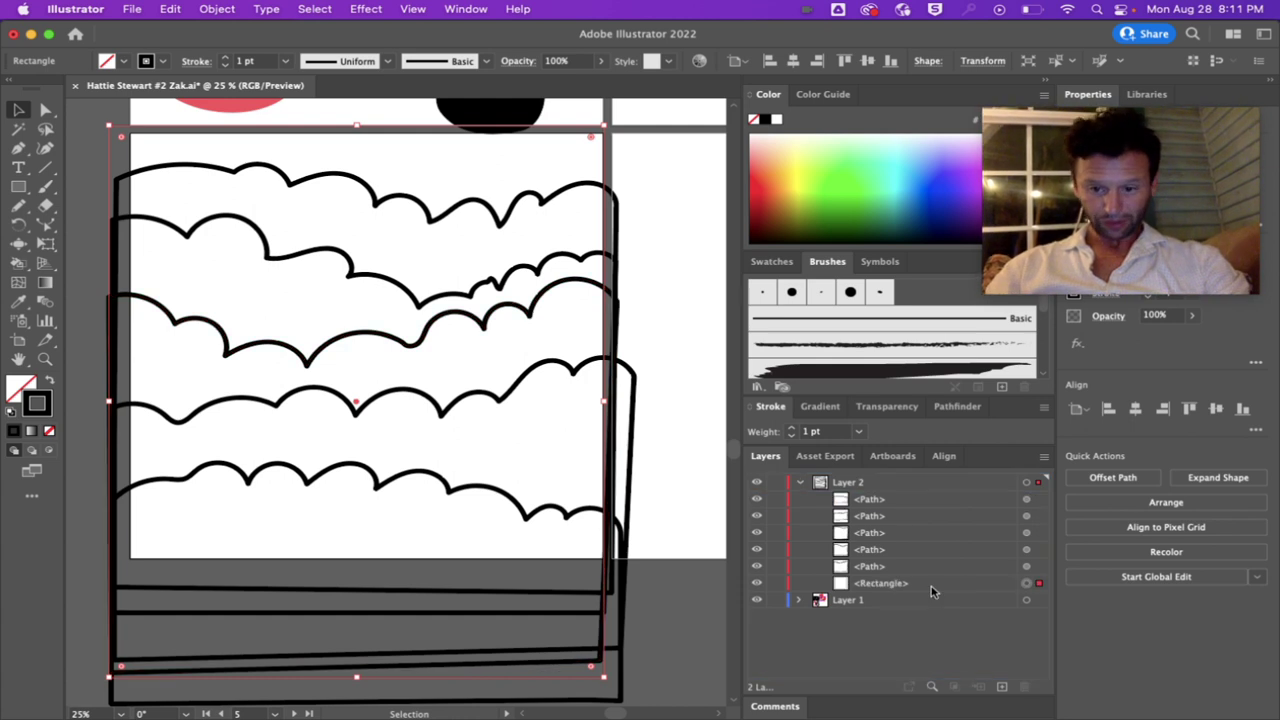
# Step: Move the top and second cloud outlines back in the stack, just above the rectangle
pyautogui.click(483, 204)
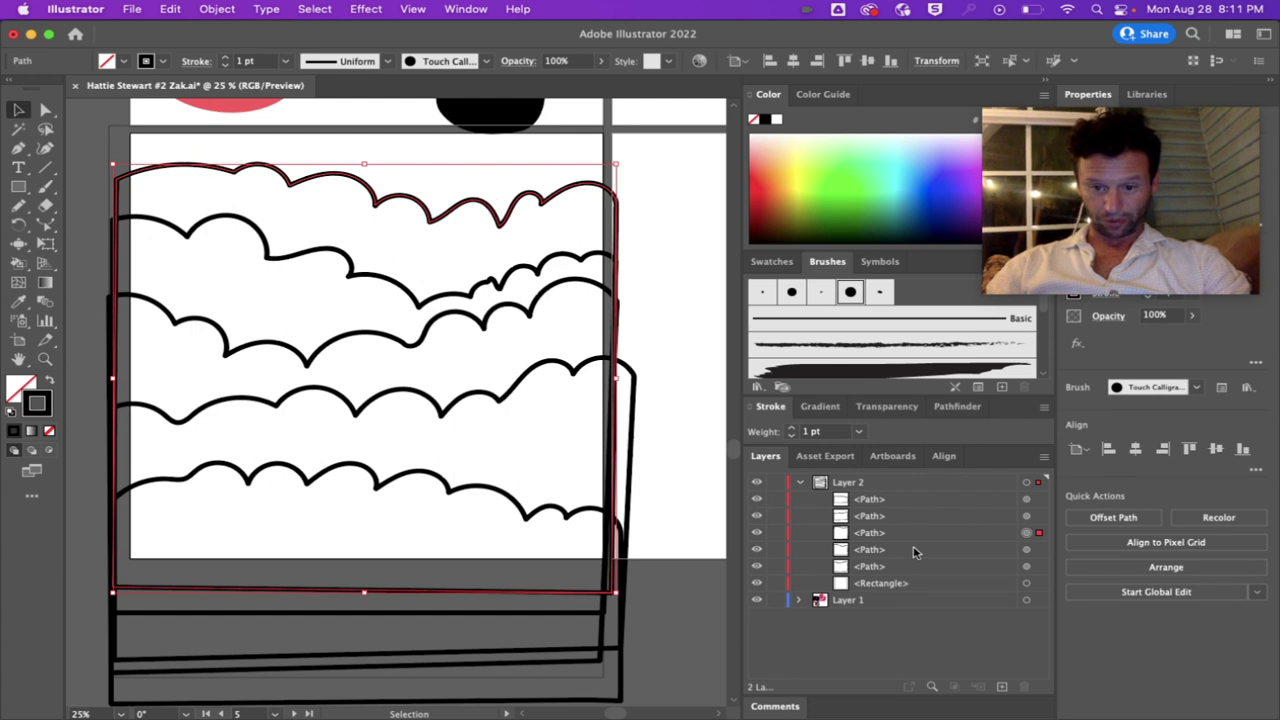
pyautogui.moveTo(915, 539); pyautogui.dragTo(915, 575)
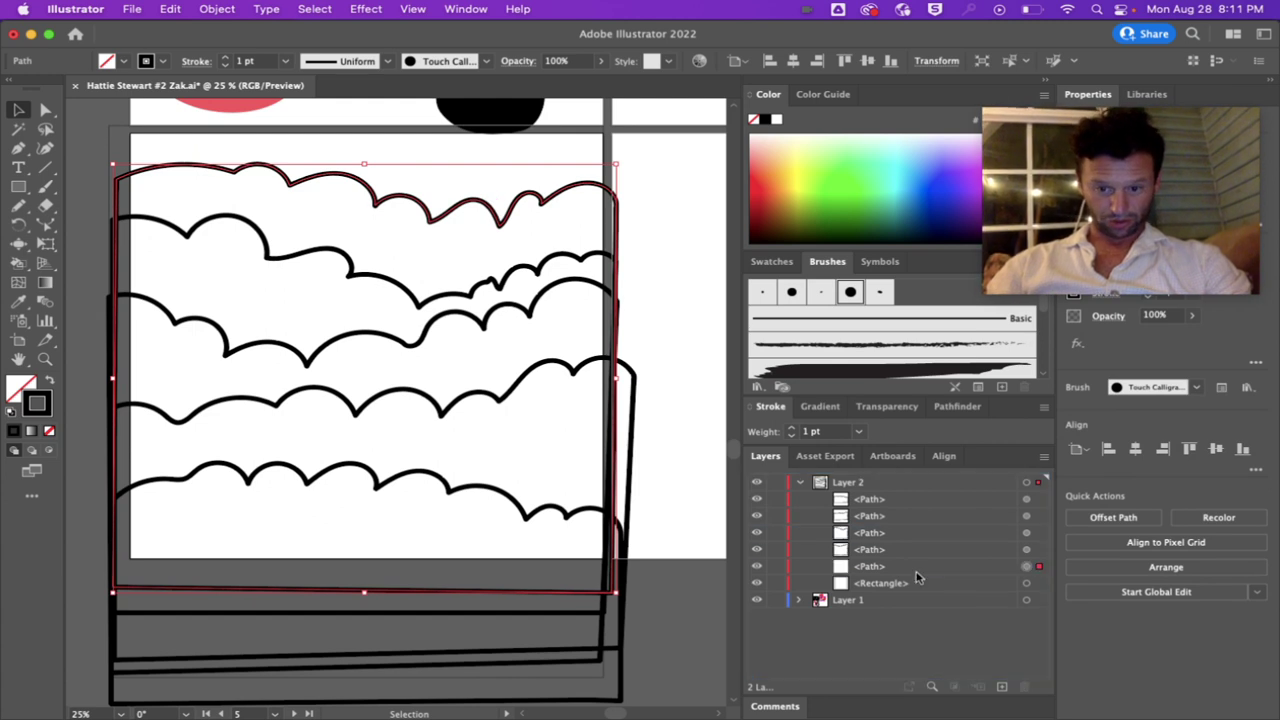
pyautogui.click(410, 290)
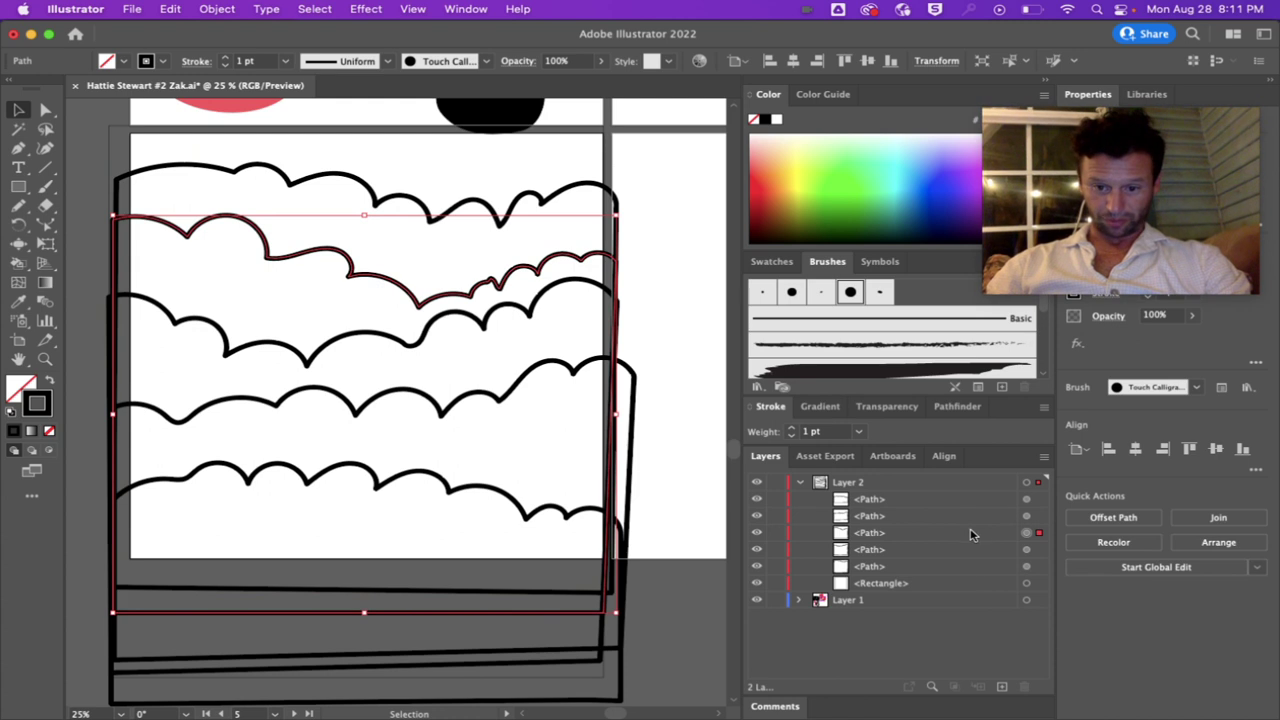
pyautogui.moveTo(970, 535); pyautogui.dragTo(966, 560)
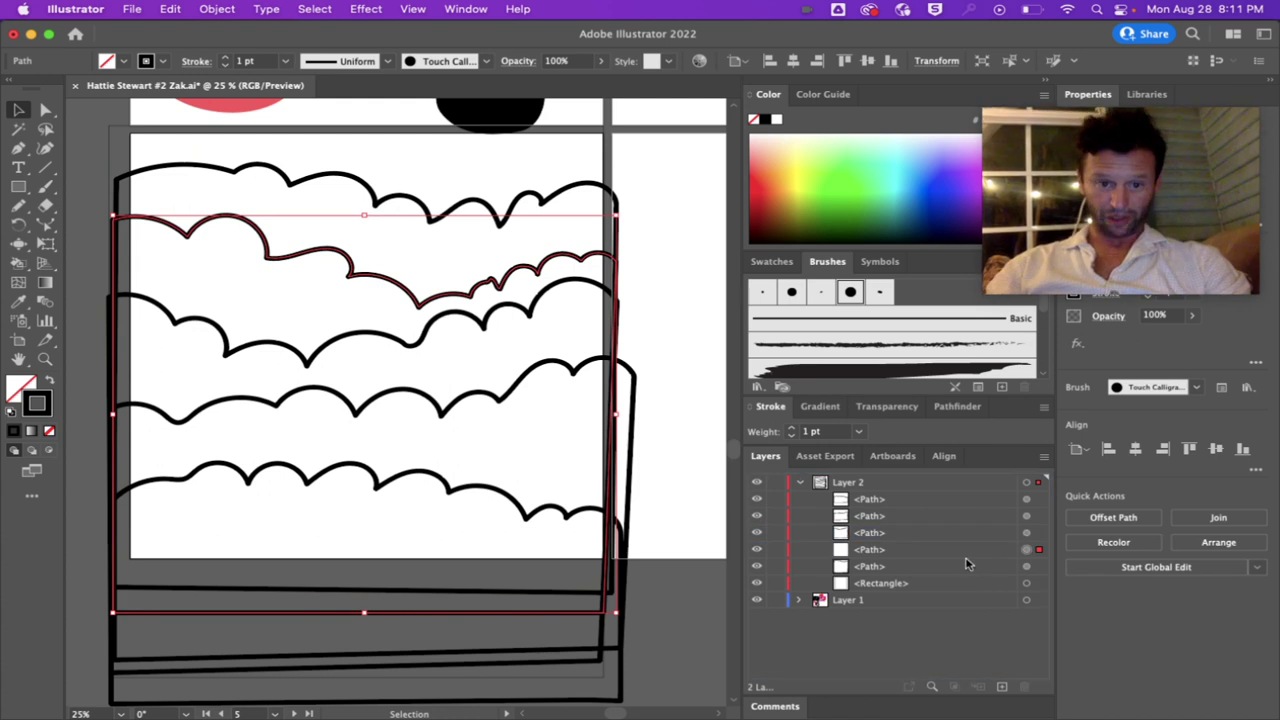
# Step: Check the third, fourth and bottom cloud outlines' order, then select the bottom band
pyautogui.click(430, 343)
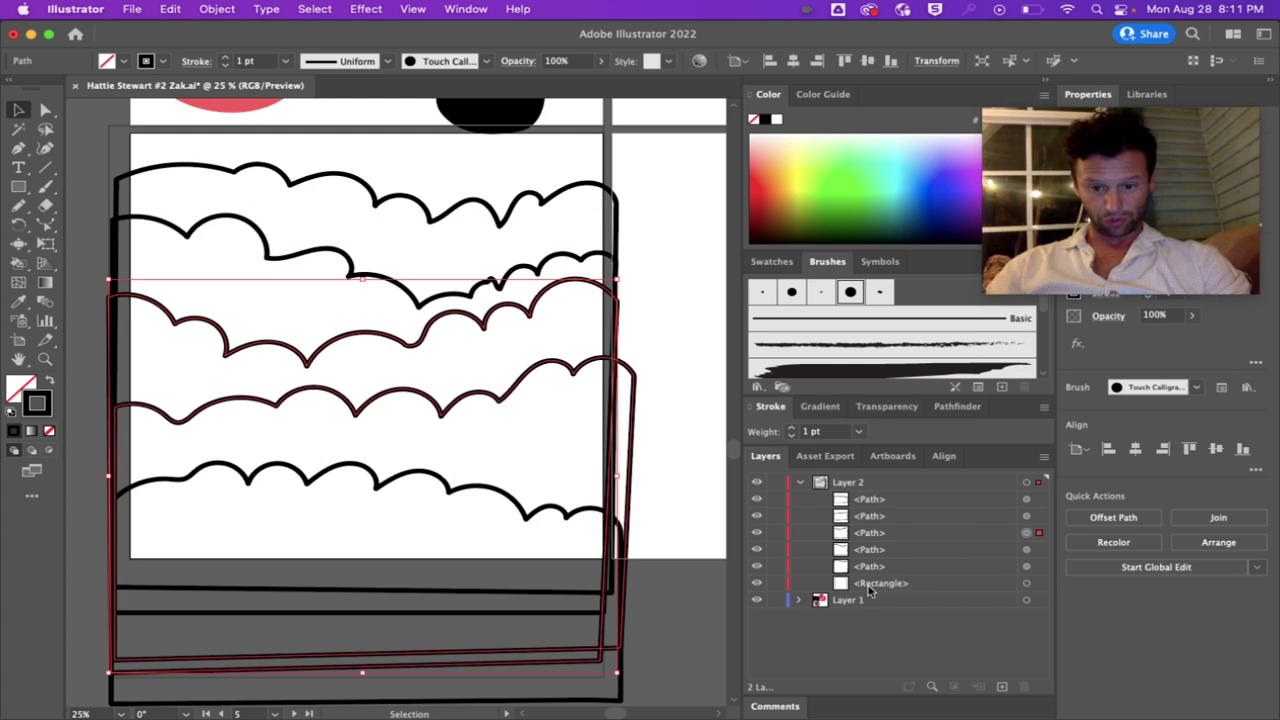
pyautogui.click(452, 415)
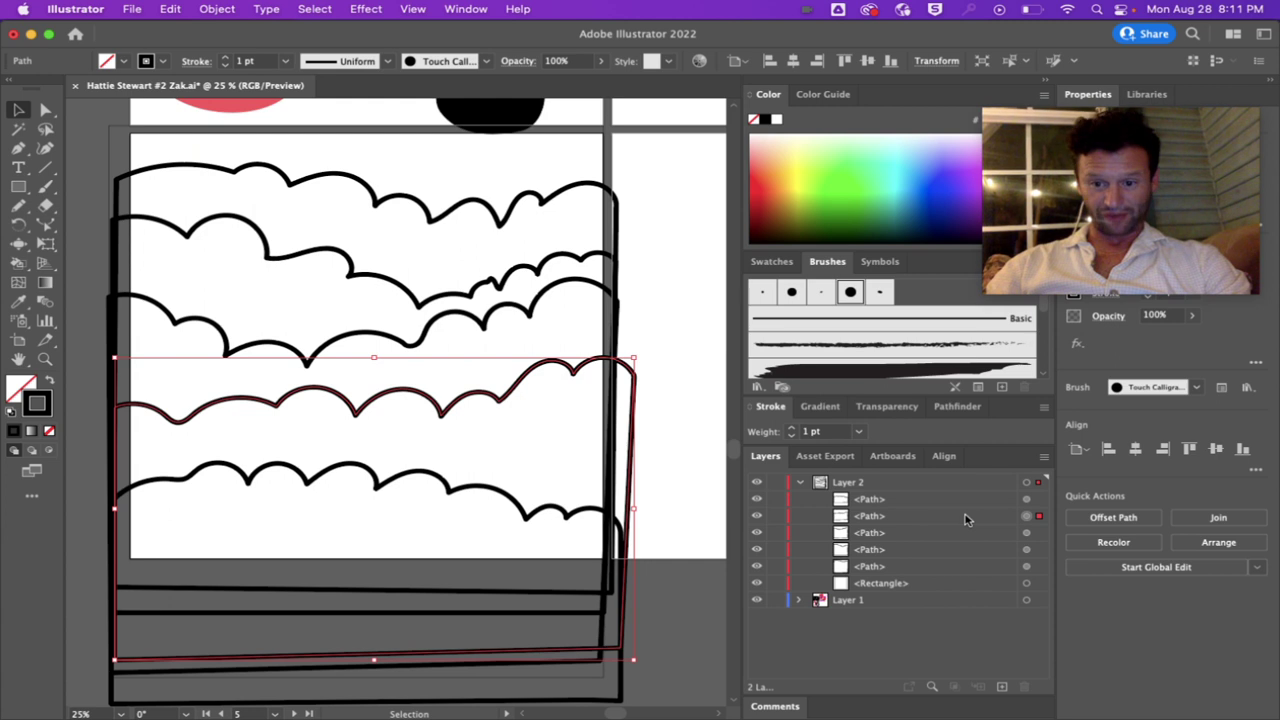
pyautogui.click(510, 500)
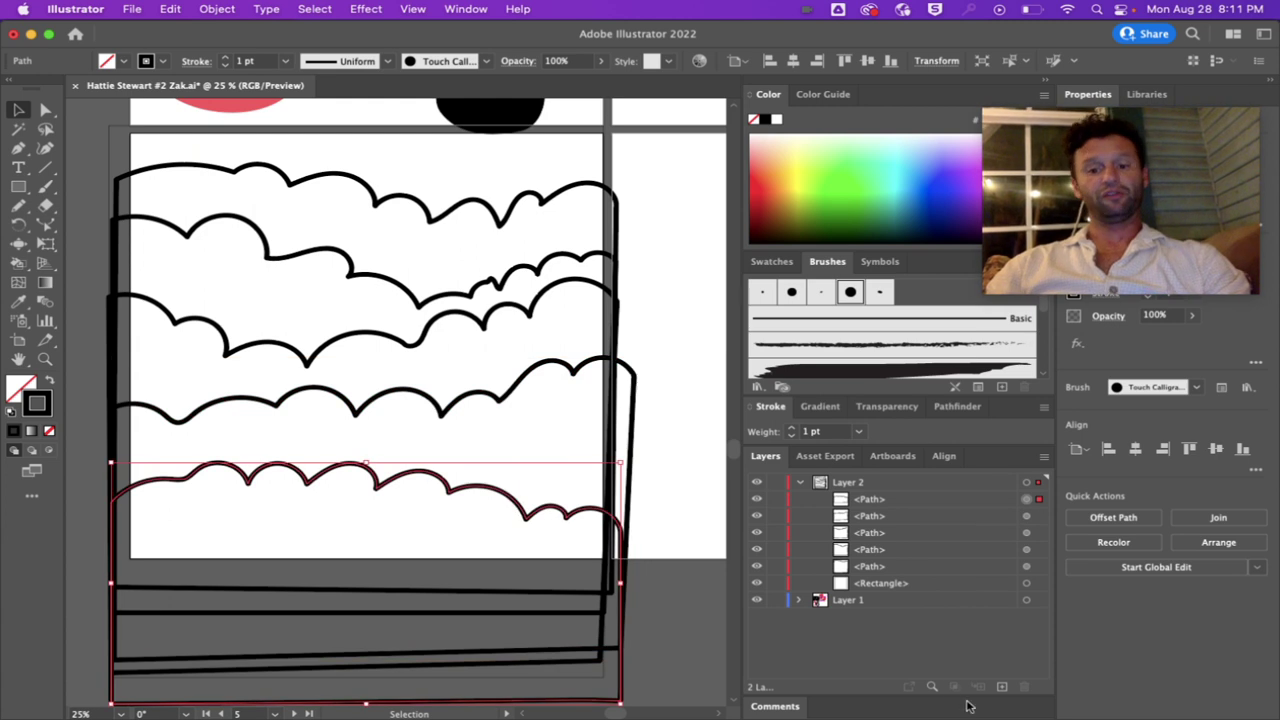
pyautogui.click(701, 625)
pyautogui.scroll(-3, 701, 625)
pyautogui.hscroll(-3, 701, 625)
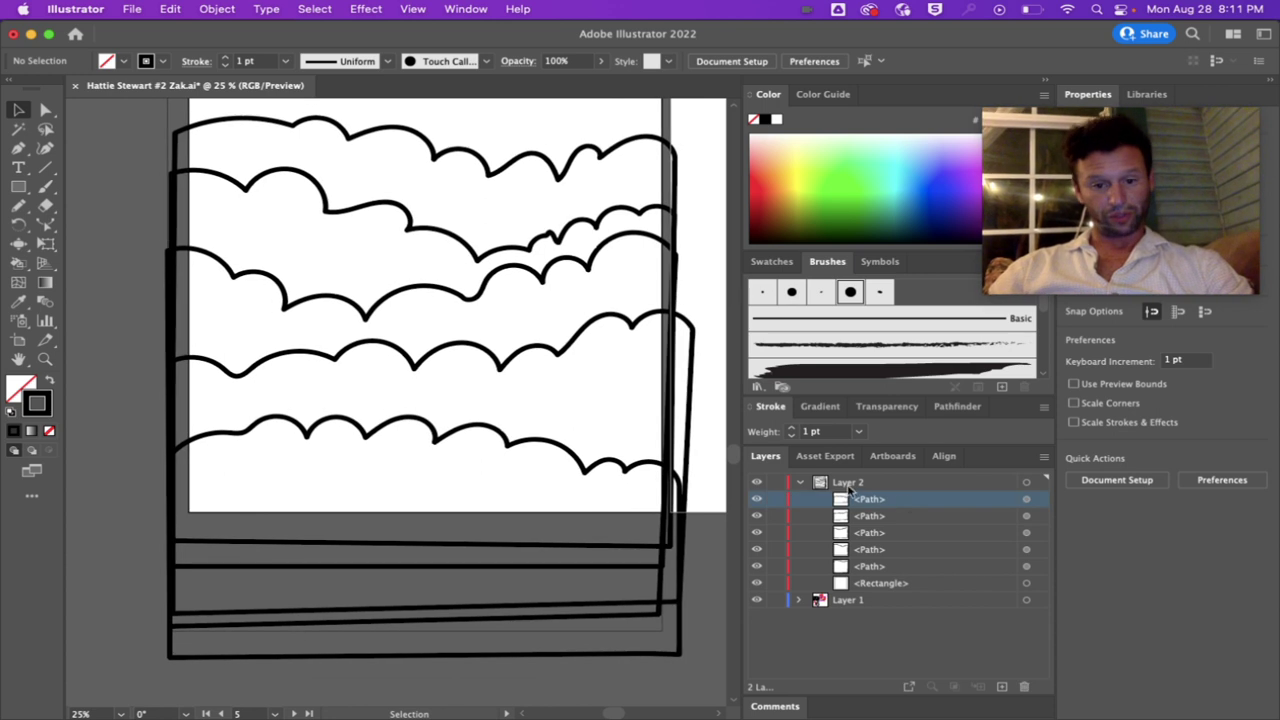
pyautogui.click(500, 434)
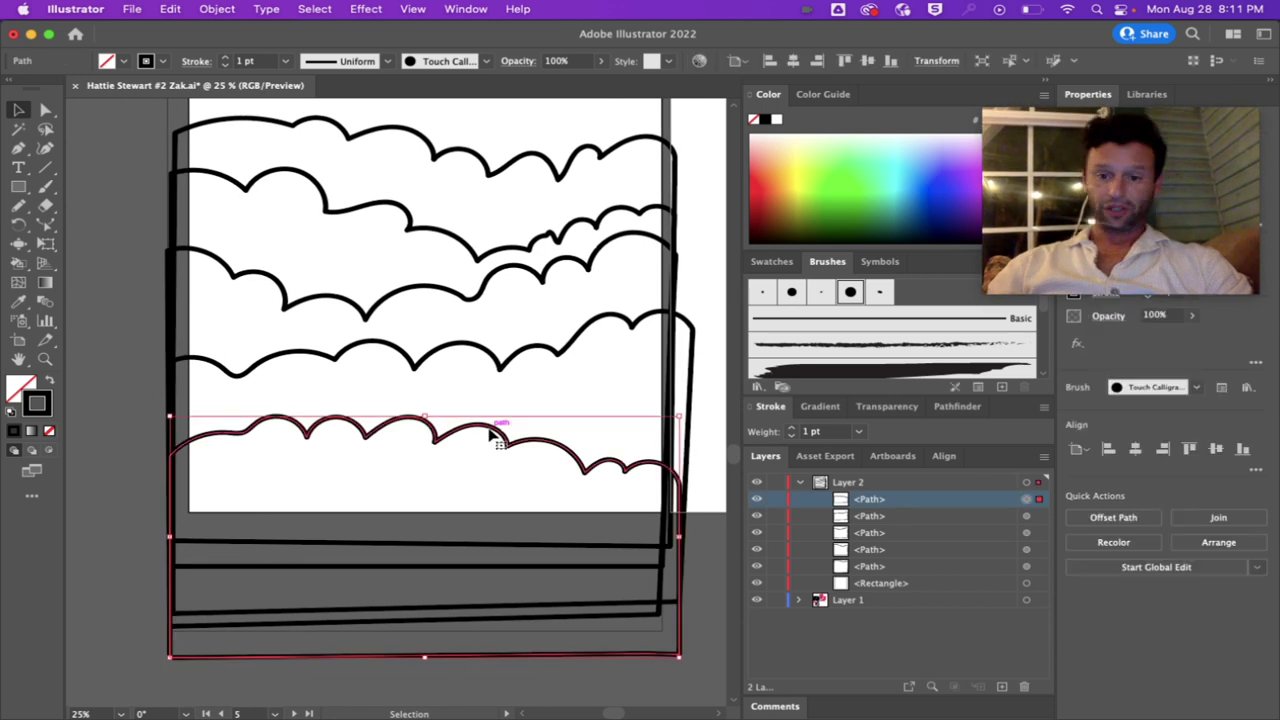
# Step: Give the bottom cloud a red fill with no outline, then select the cloud above it
pyautogui.click(771, 262)
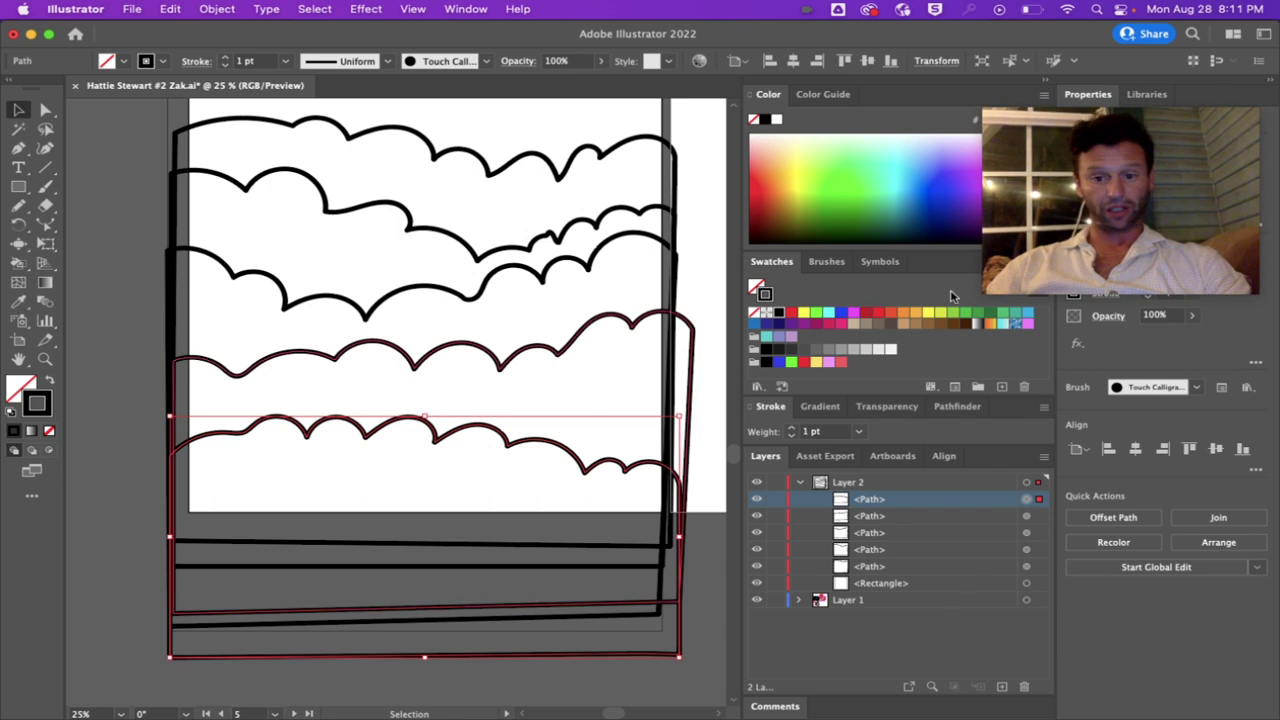
pyautogui.click(842, 364)
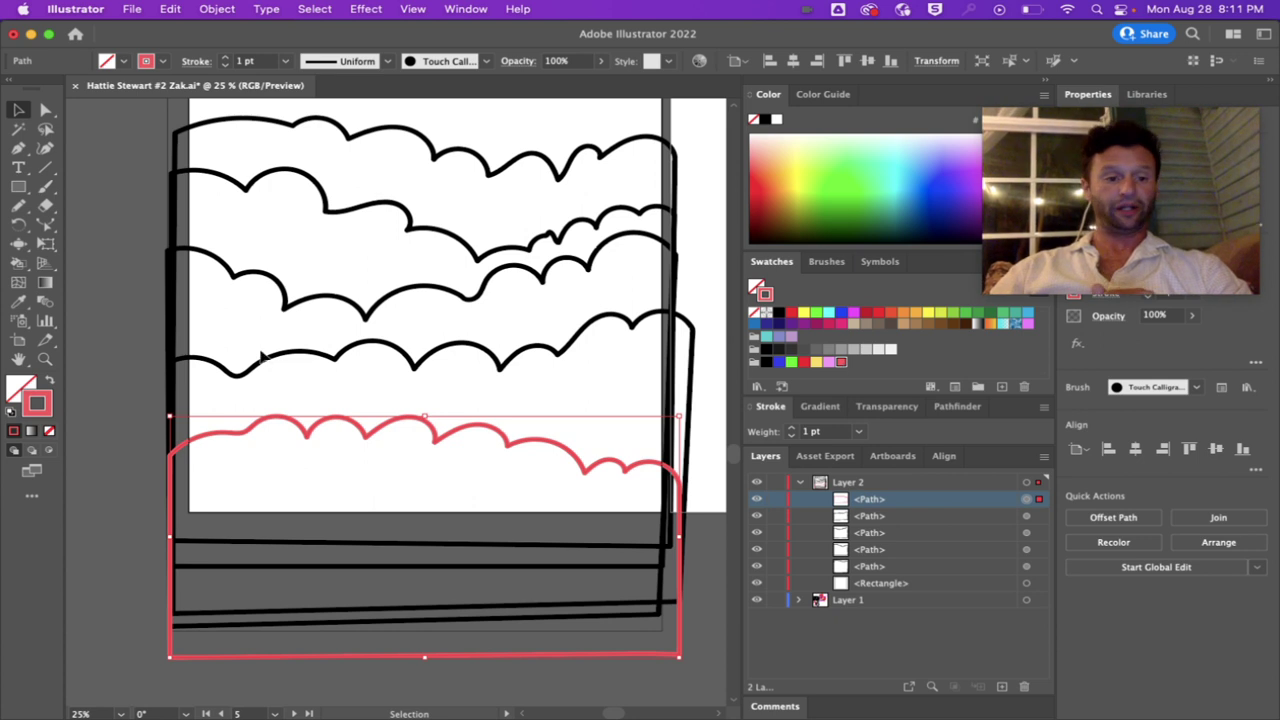
pyautogui.click(49, 383)
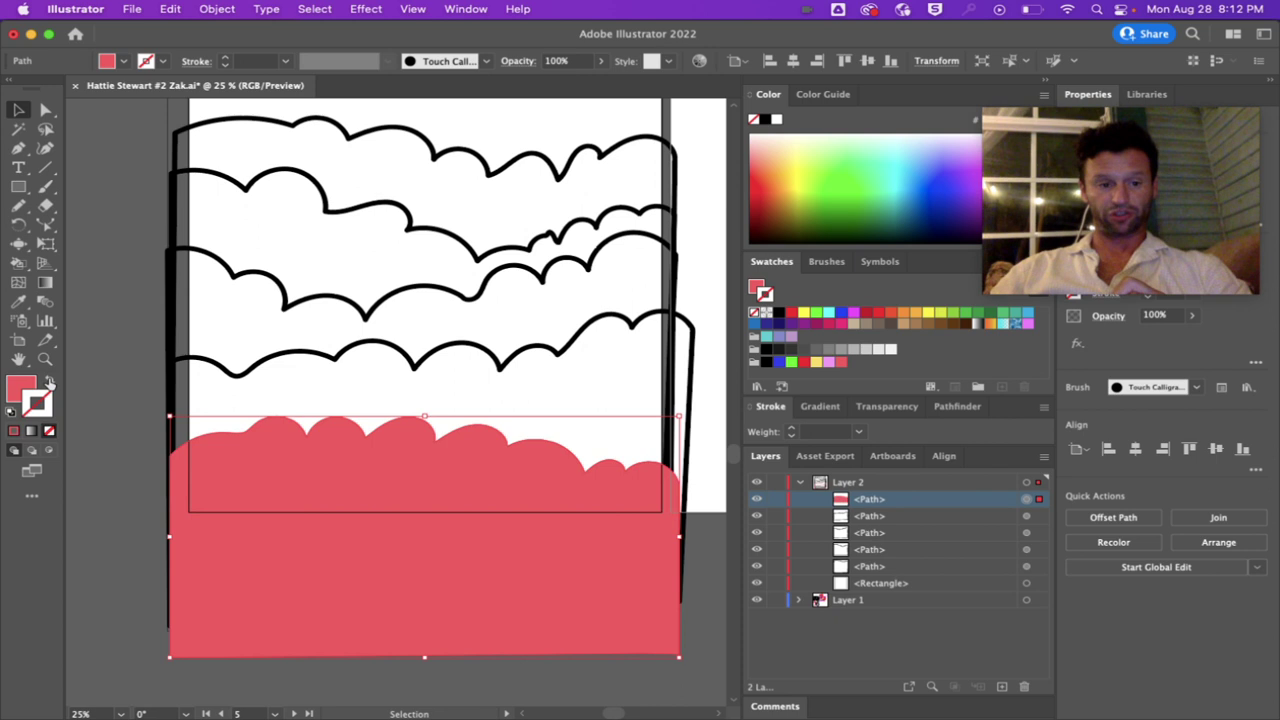
pyautogui.click(256, 368)
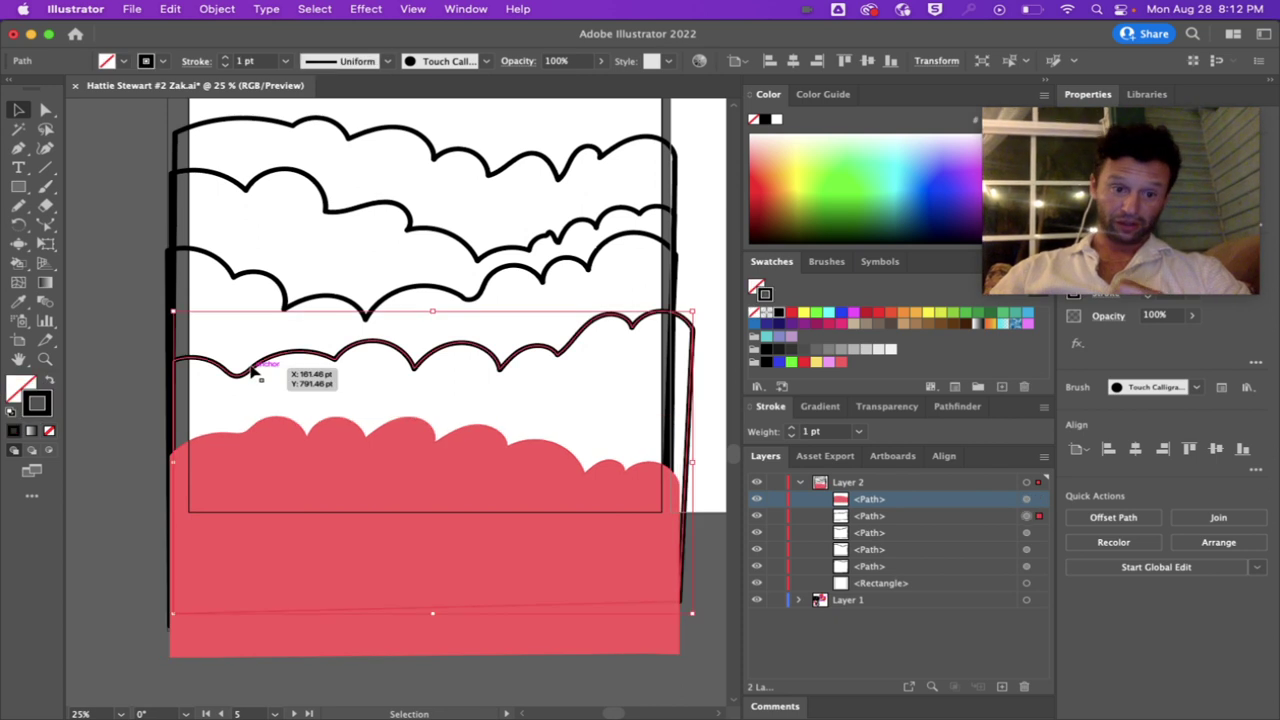
# Step: Remove the outlines of the next two clouds up and fill them dark green and yellow
pyautogui.click(50, 432)
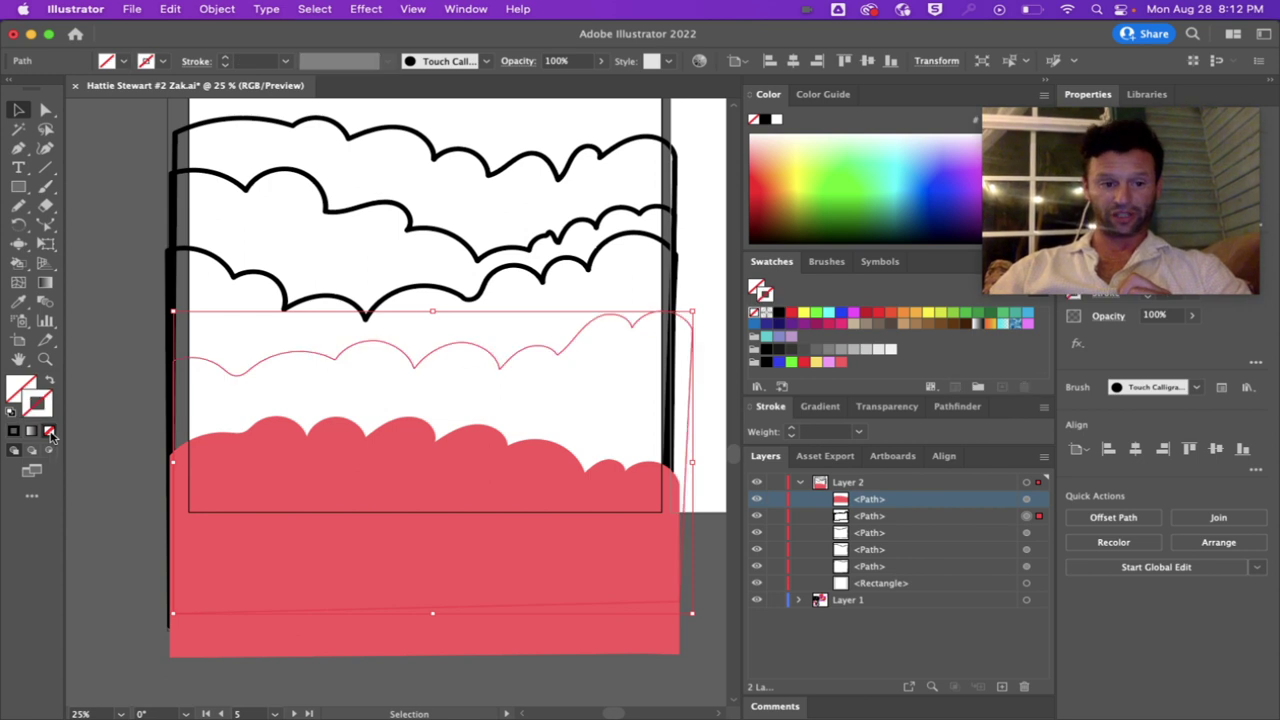
pyautogui.click(18, 388)
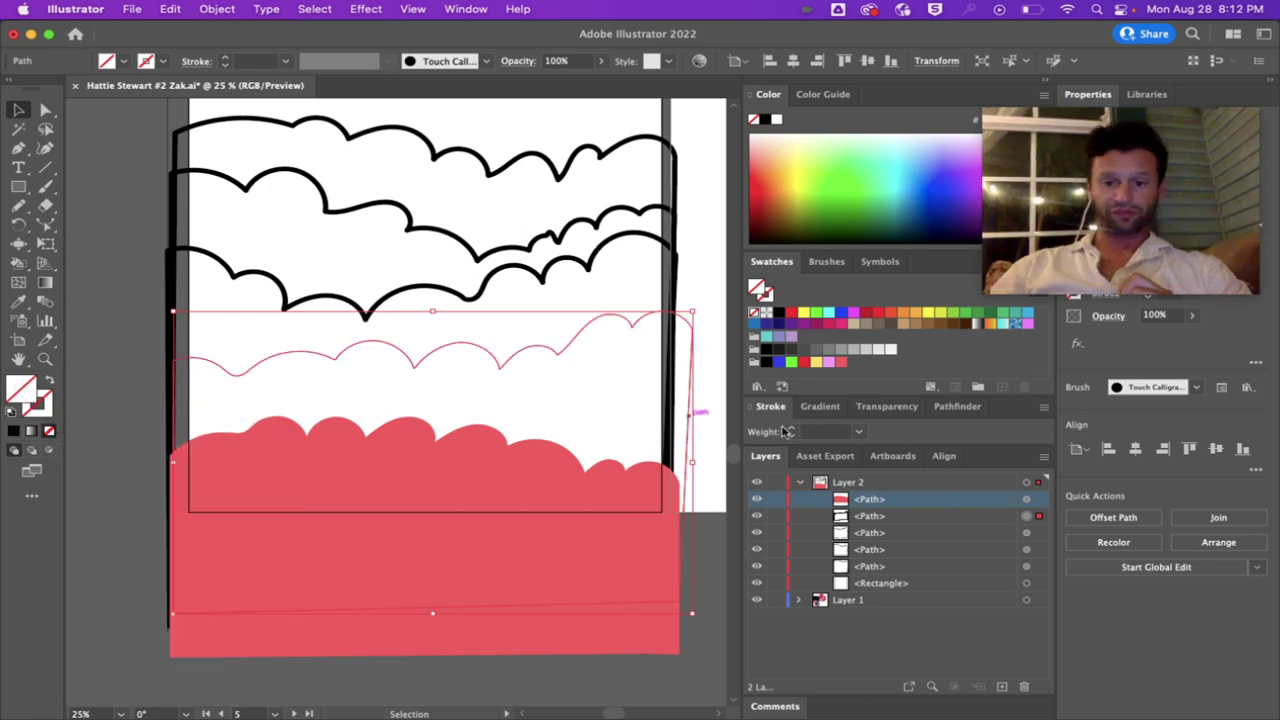
pyautogui.click(990, 316)
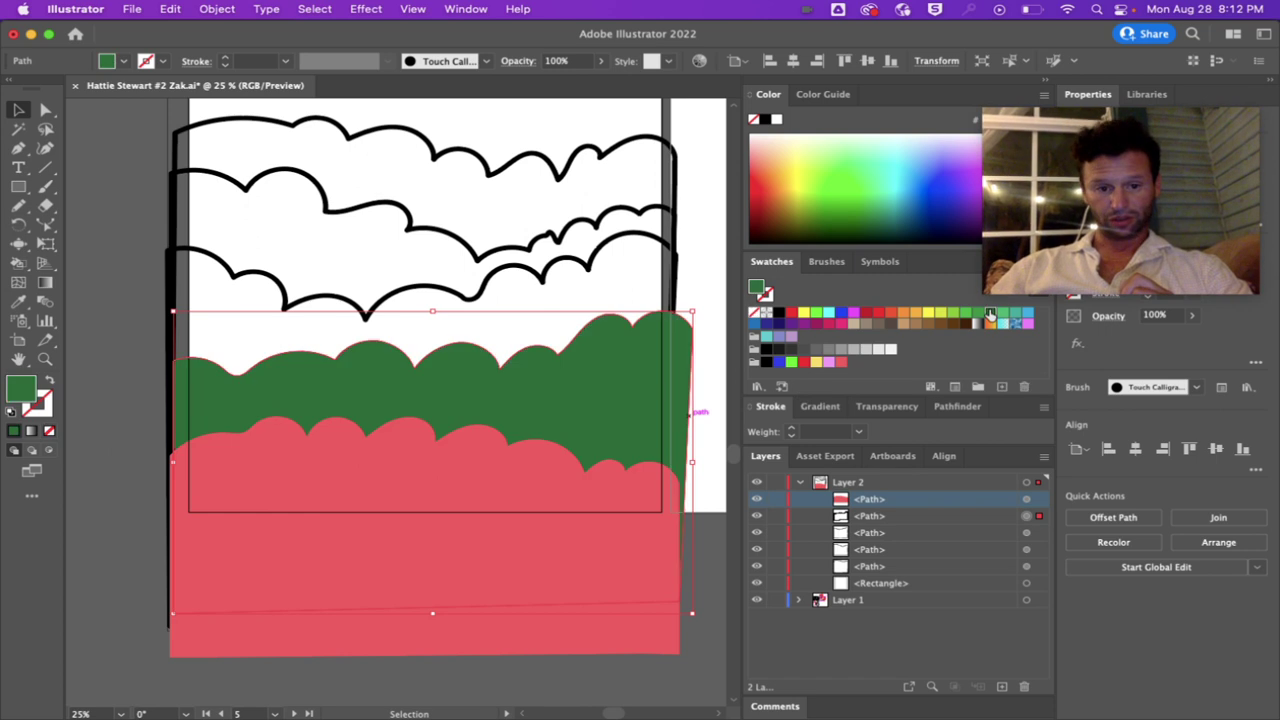
pyautogui.click(327, 299)
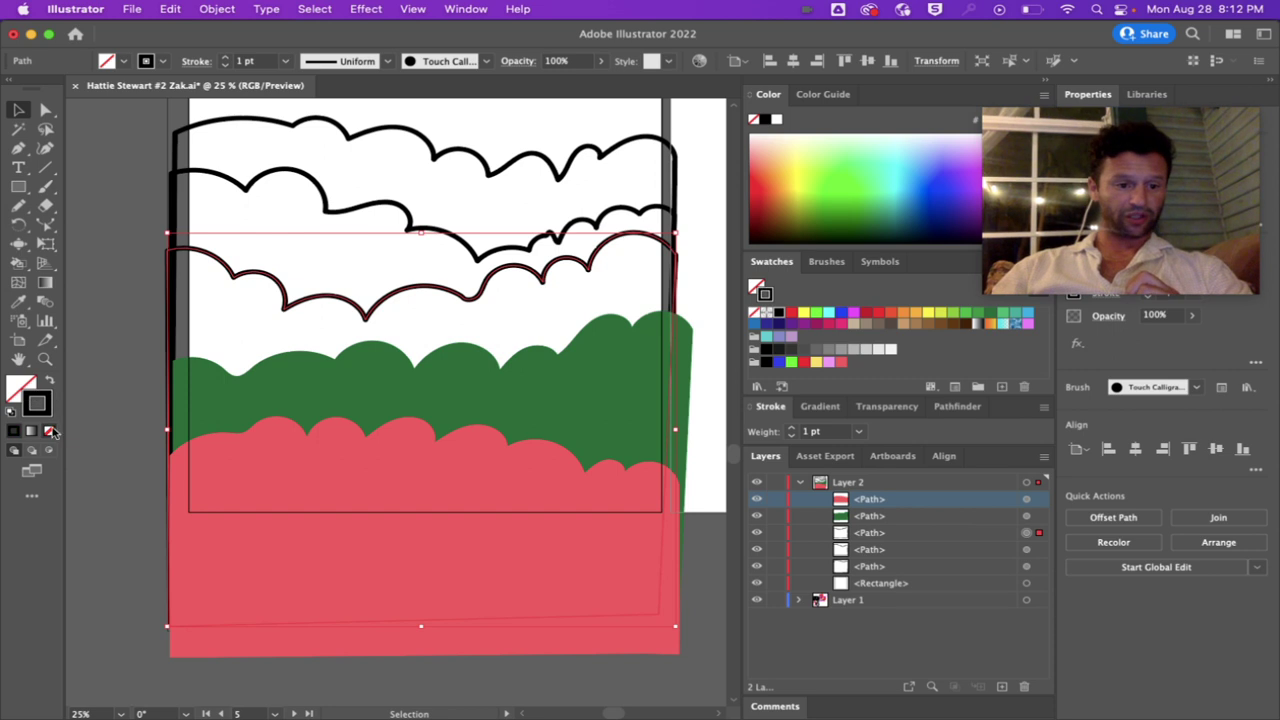
pyautogui.click(49, 430)
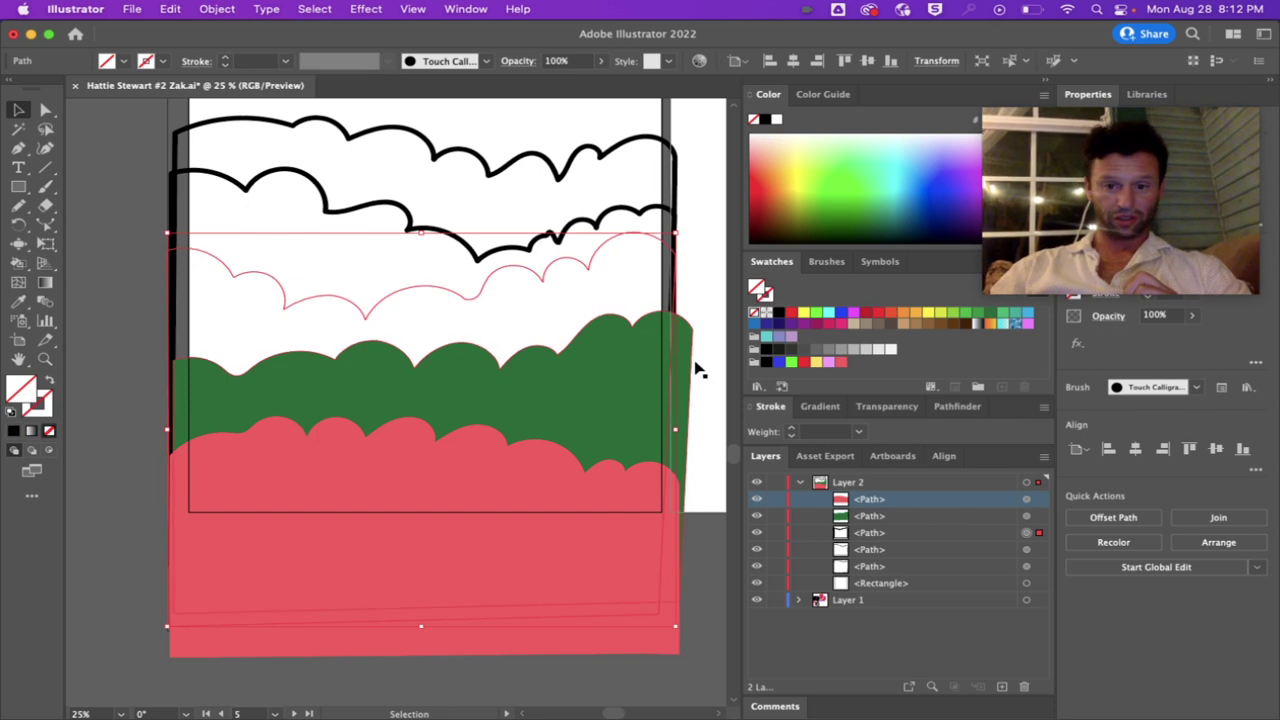
pyautogui.click(816, 362)
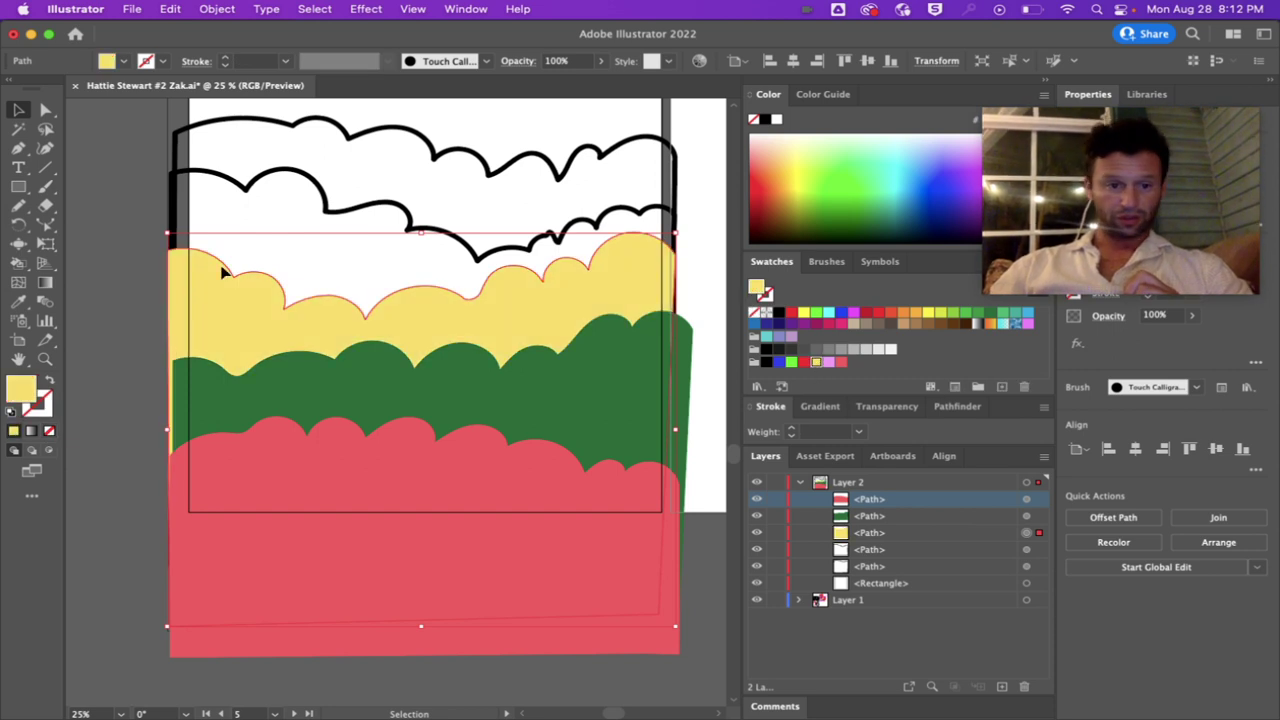
pyautogui.click(143, 248)
# Step: Fill the second-from-top cloud pink and the top cloud blue without outlines, then select the rectangle
pyautogui.click(247, 195)
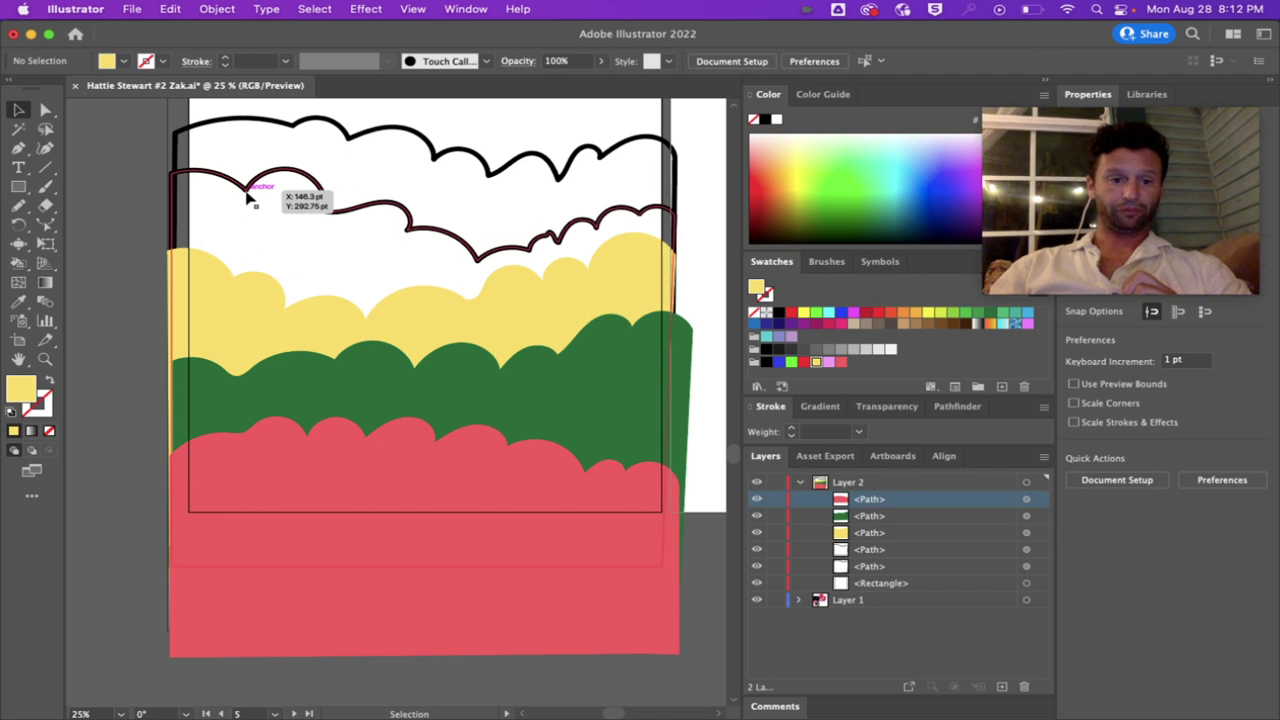
pyautogui.click(50, 383)
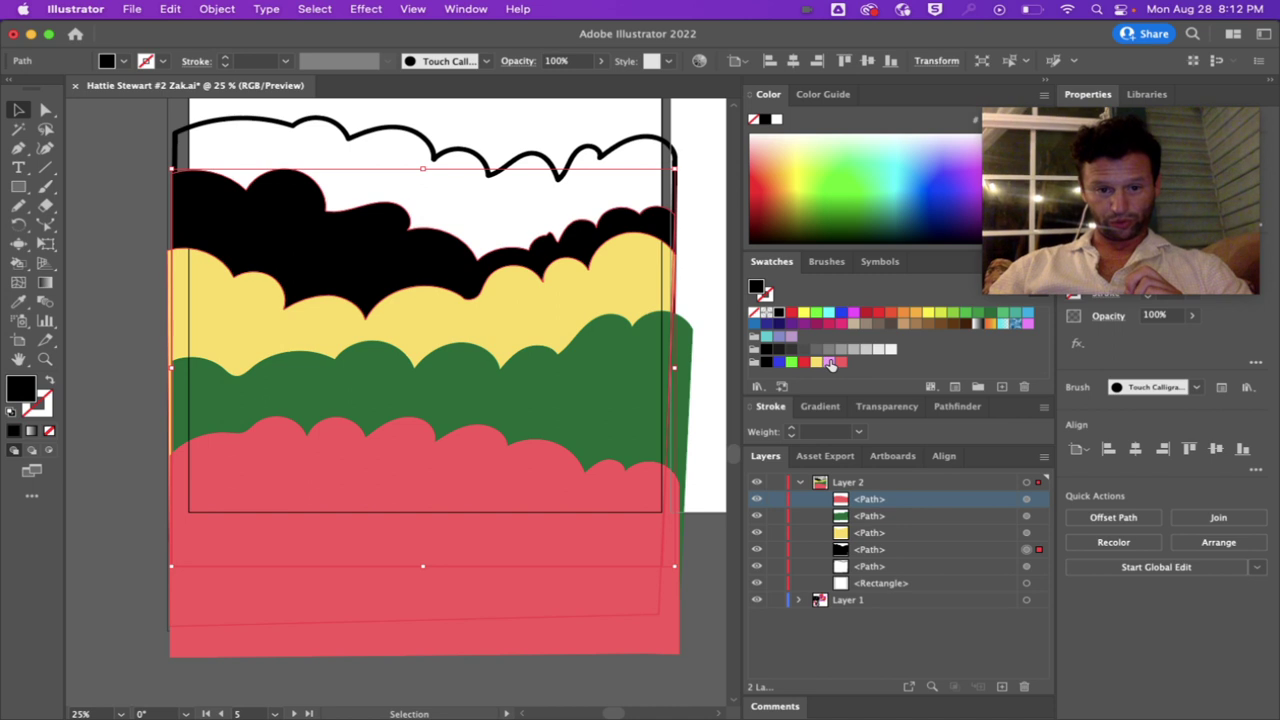
pyautogui.click(830, 363)
pyautogui.scroll(3, 588, 257)
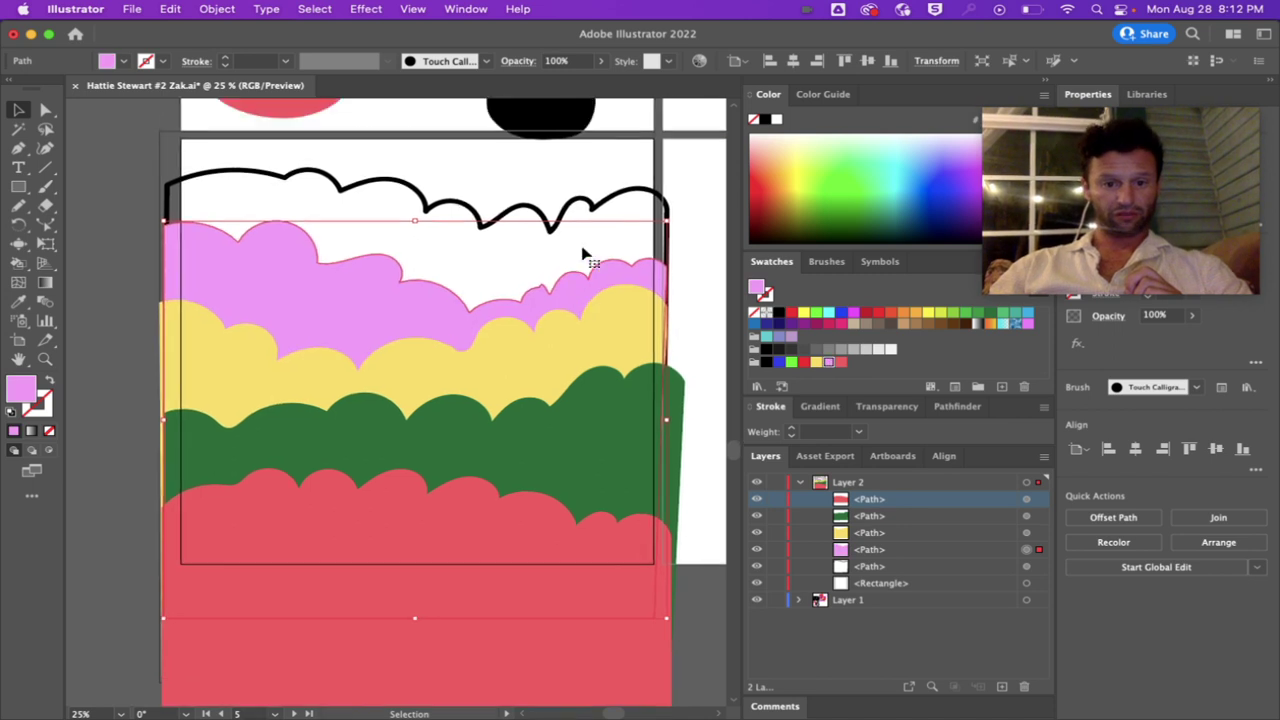
pyautogui.click(558, 231)
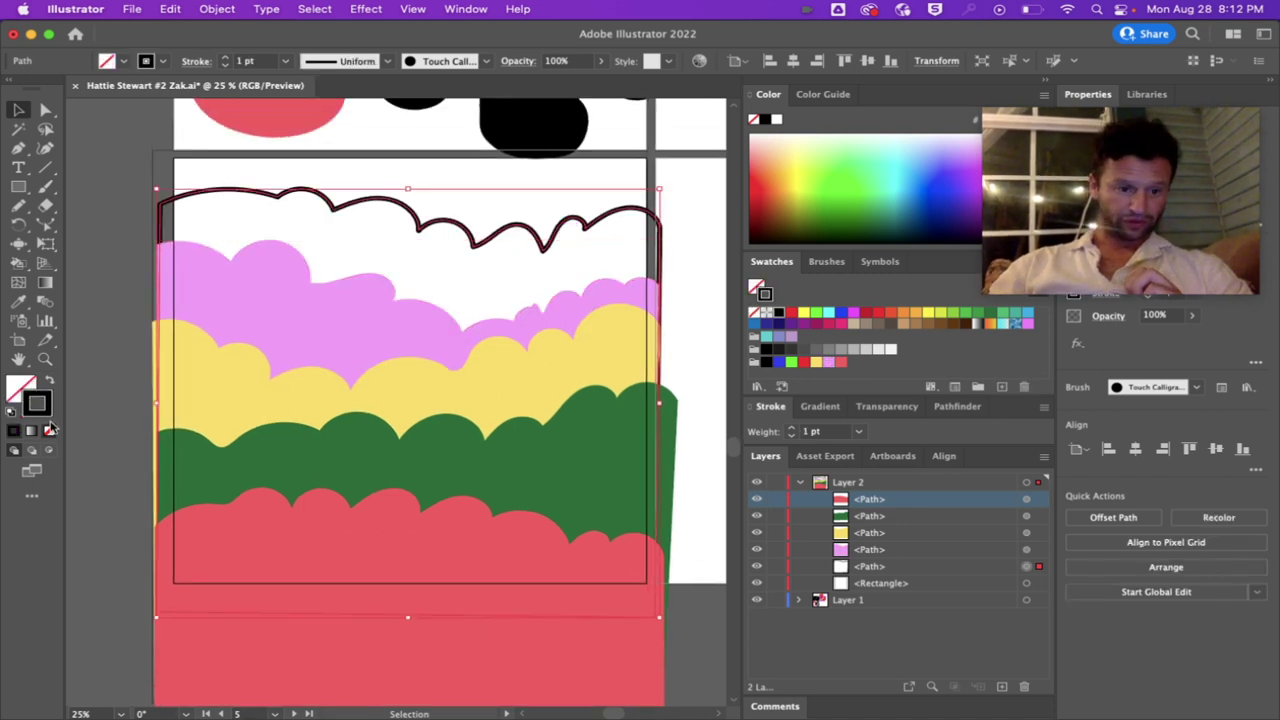
pyautogui.click(49, 430)
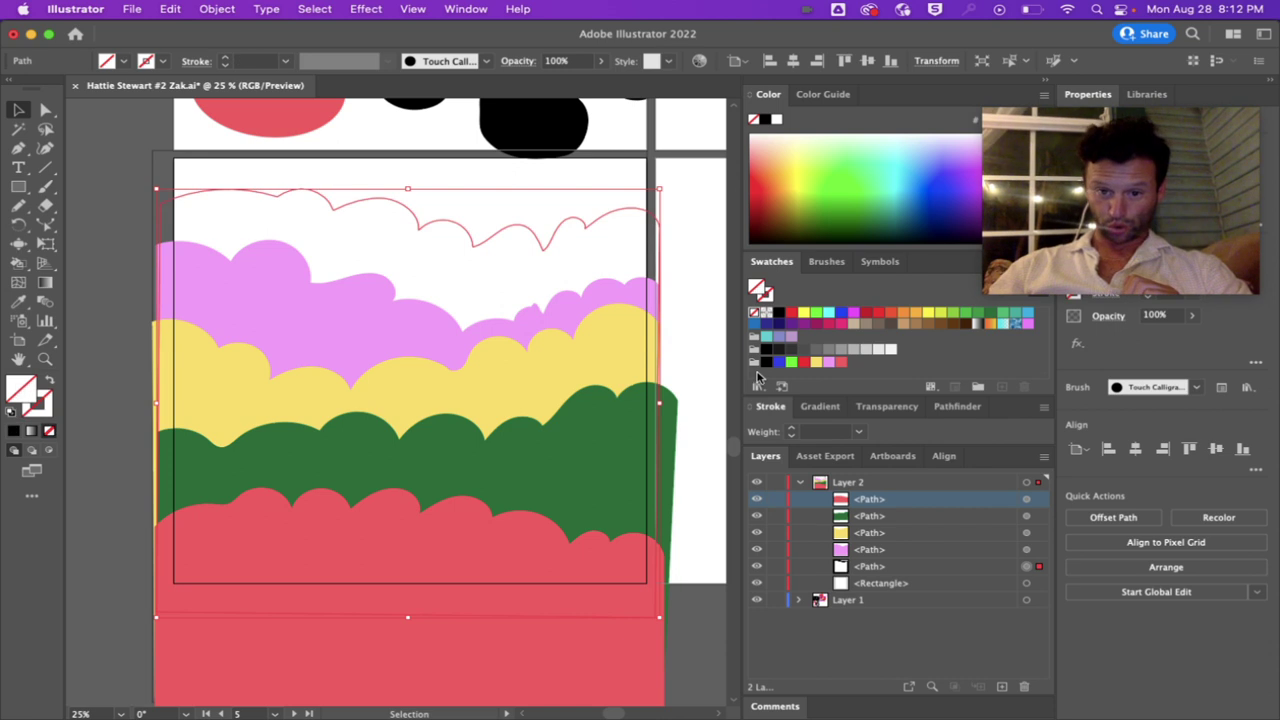
pyautogui.click(777, 363)
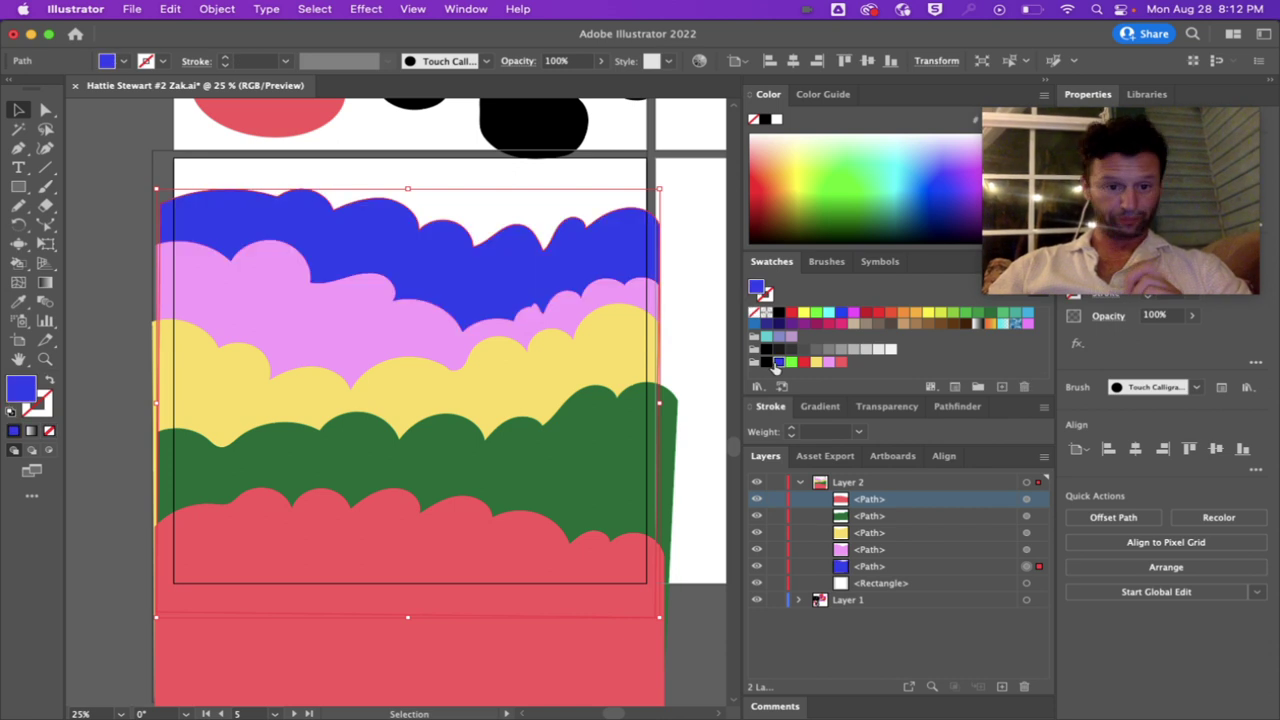
pyautogui.click(157, 158)
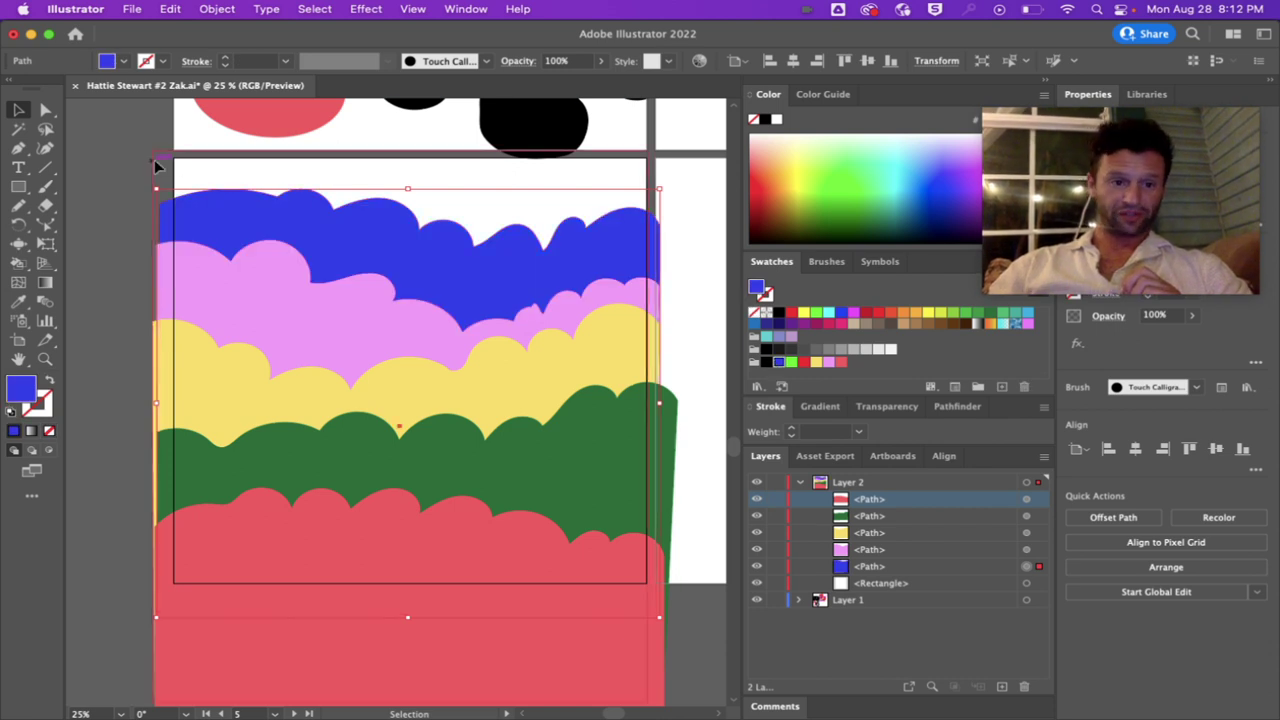
# Step: Give the background rectangle a solid black fill with no stroke, then select the yellow cloud band
pyautogui.click(48, 382)
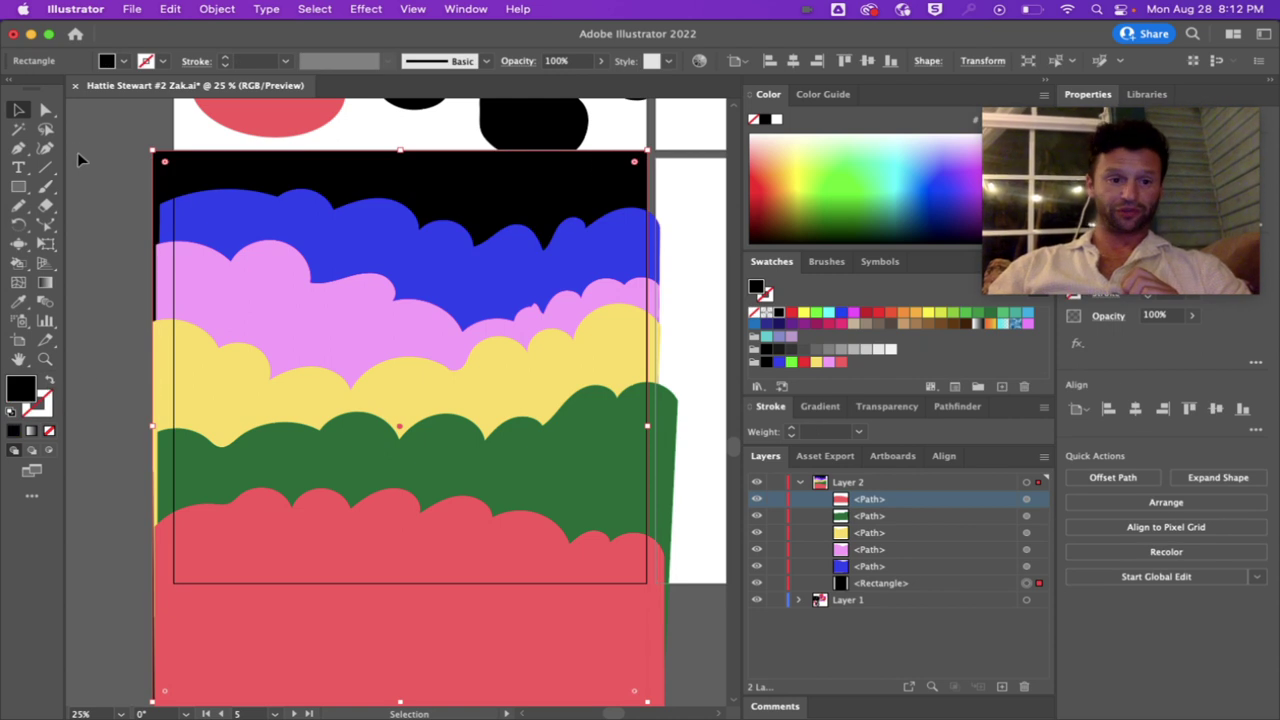
pyautogui.click(104, 164)
pyautogui.scroll(2, 104, 164)
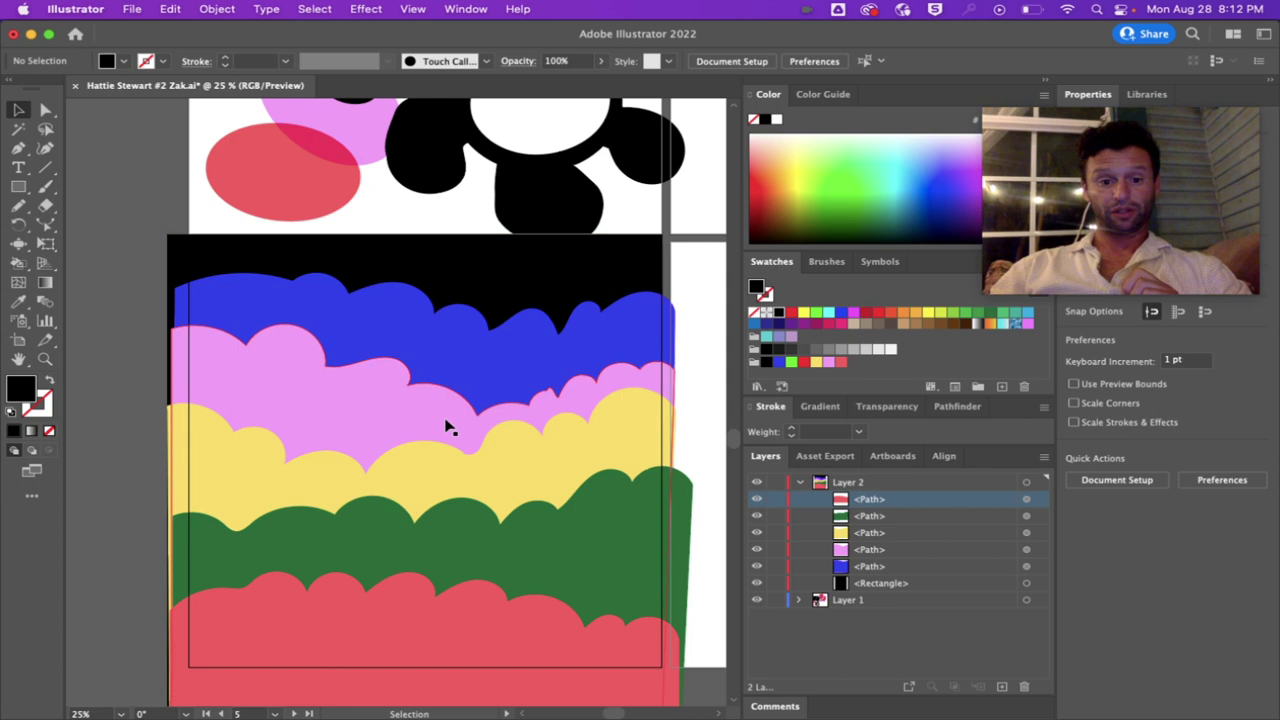
pyautogui.click(486, 466)
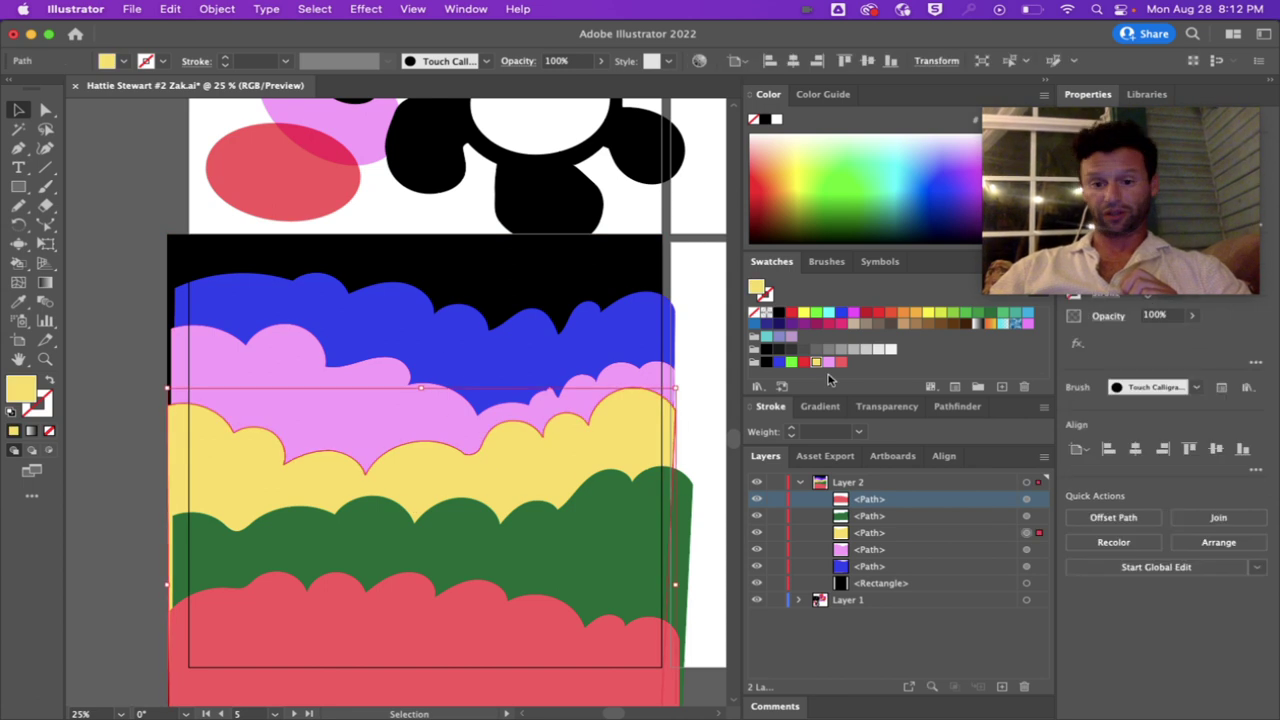